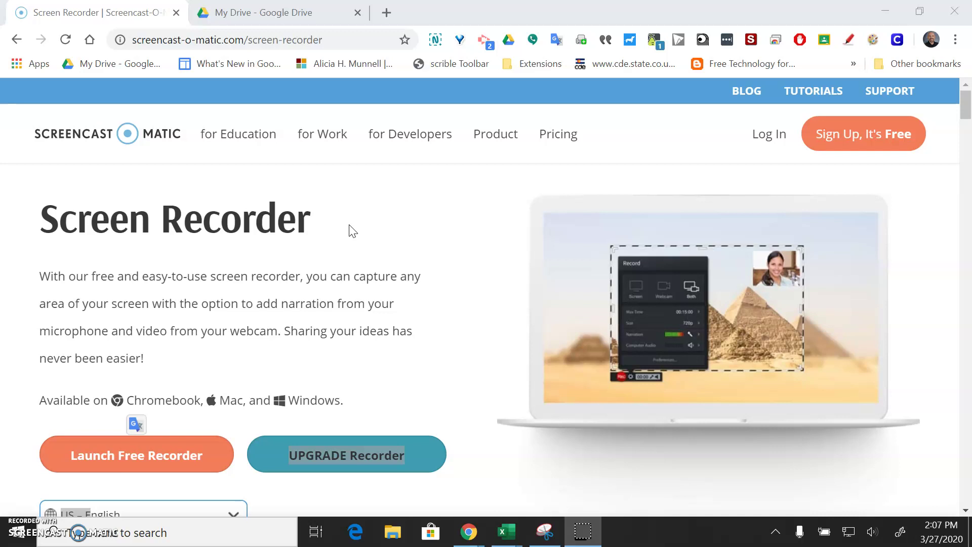
Switch to Google Drive and open YouTube from its Google apps list.
{"action": "left_click", "coordinate": [281, 13]}
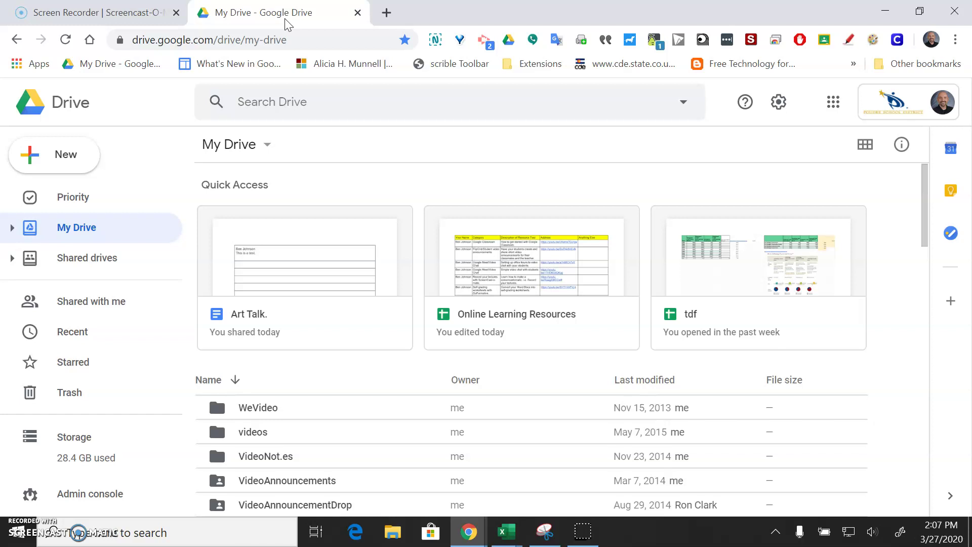
{"action": "left_click", "coordinate": [833, 101]}
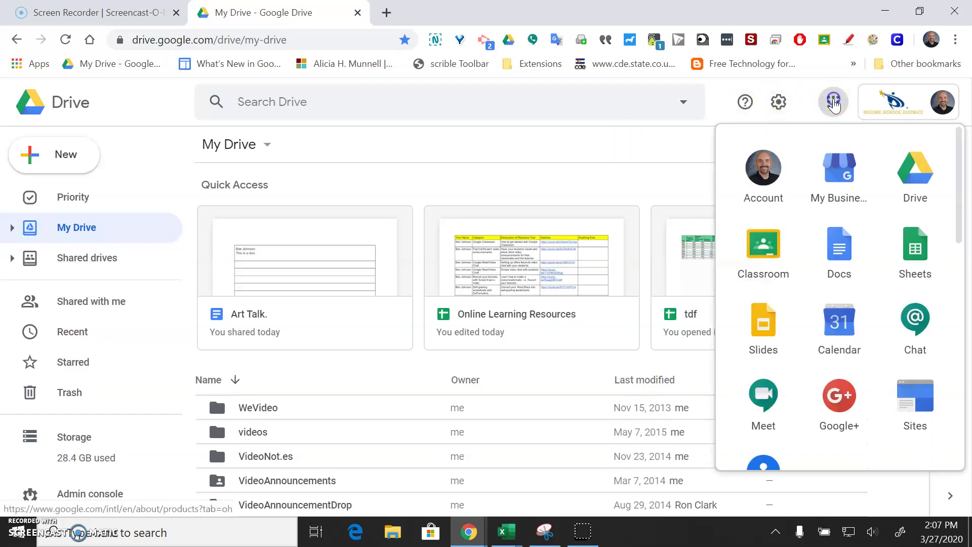
{"action": "left_click_drag", "start_coordinate": [956, 195], "coordinate": [959, 291]}
{"action": "left_click", "coordinate": [851, 339]}
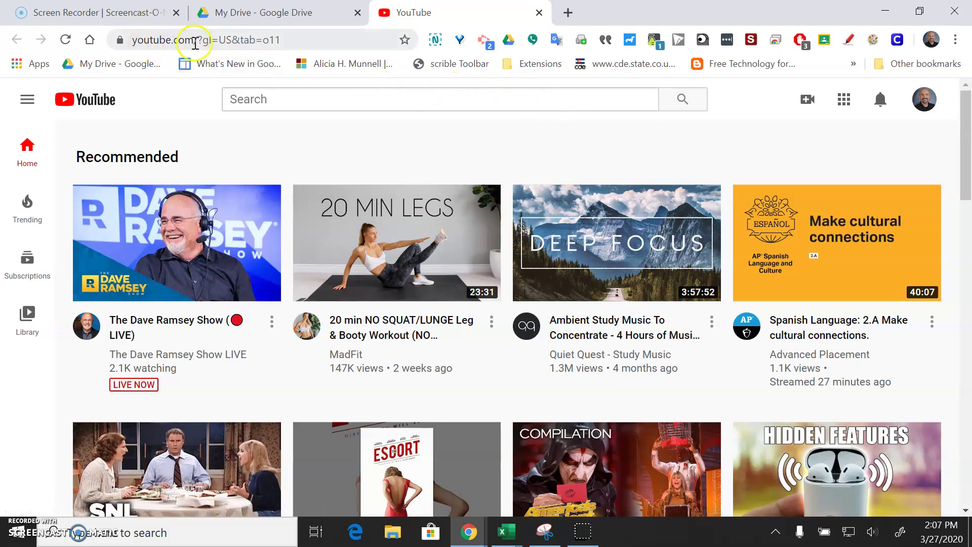
Open your own YouTube channel in customization mode and show its created playlists.
{"action": "left_click", "coordinate": [925, 101]}
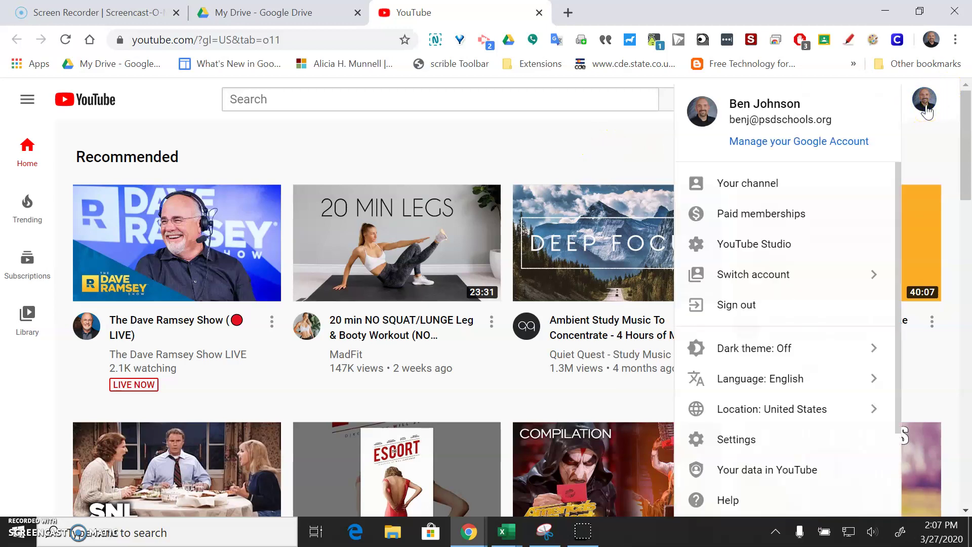
{"action": "left_click", "coordinate": [768, 182]}
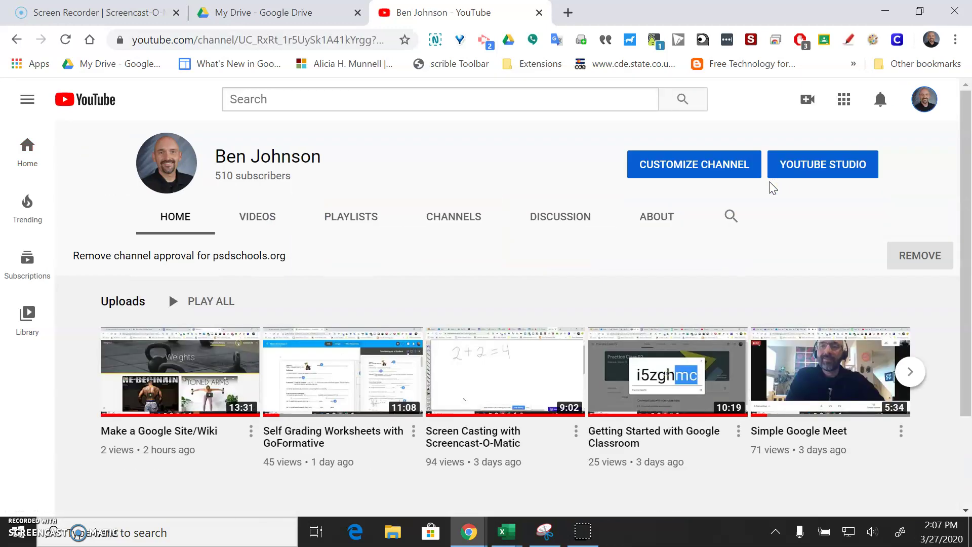
{"action": "left_click", "coordinate": [697, 170]}
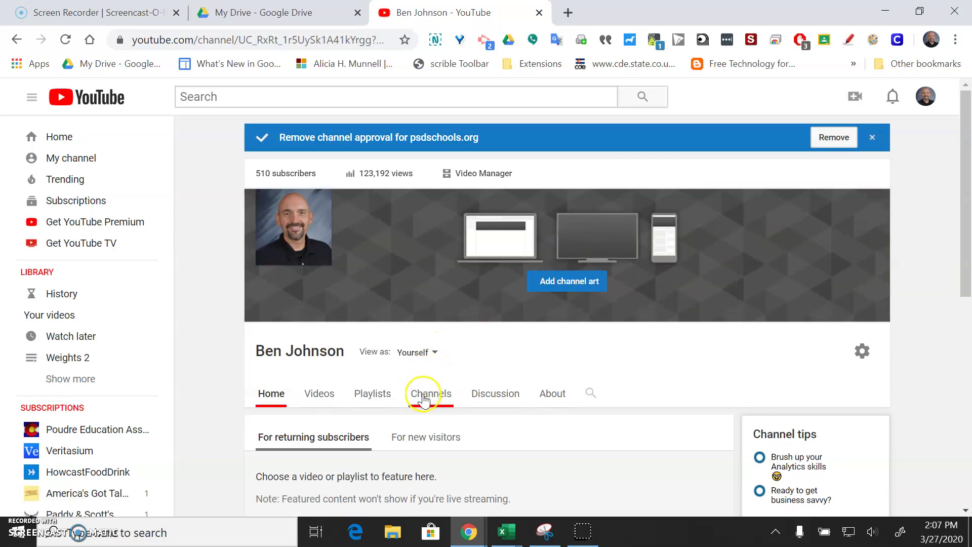
{"action": "left_click", "coordinate": [367, 401]}
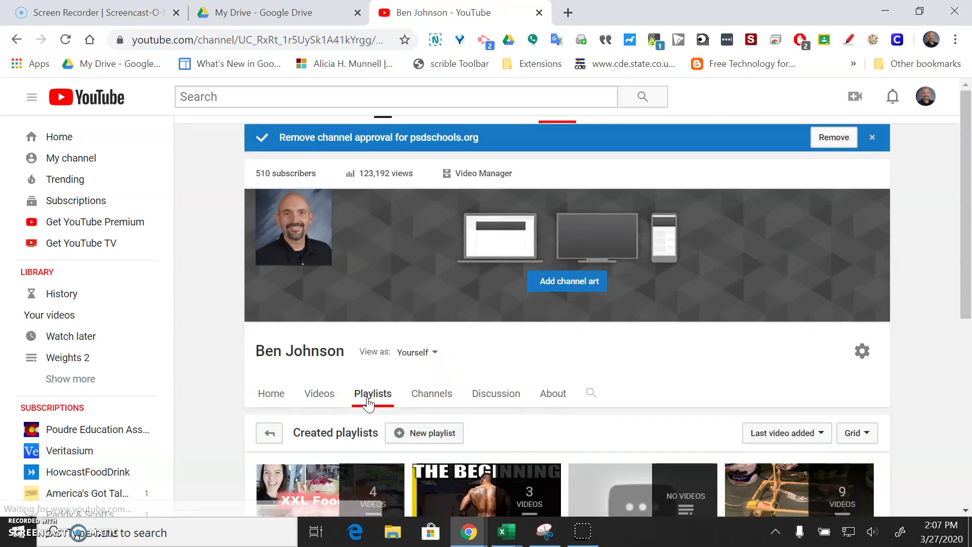
{"action": "left_click_drag", "start_coordinate": [968, 172], "coordinate": [967, 284]}
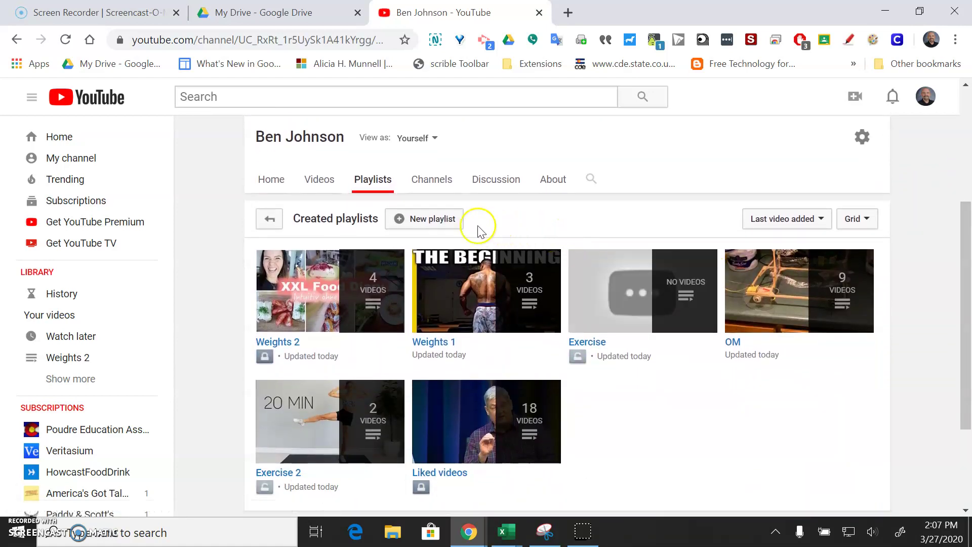
Create a new public playlist titled "Weights 3".
{"action": "left_click", "coordinate": [440, 220]}
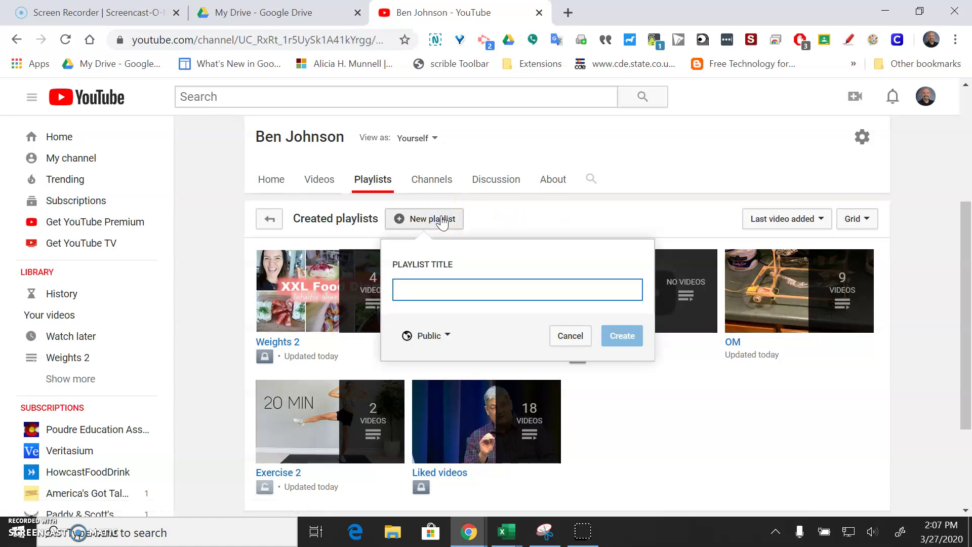
{"action": "type", "text": "We"}
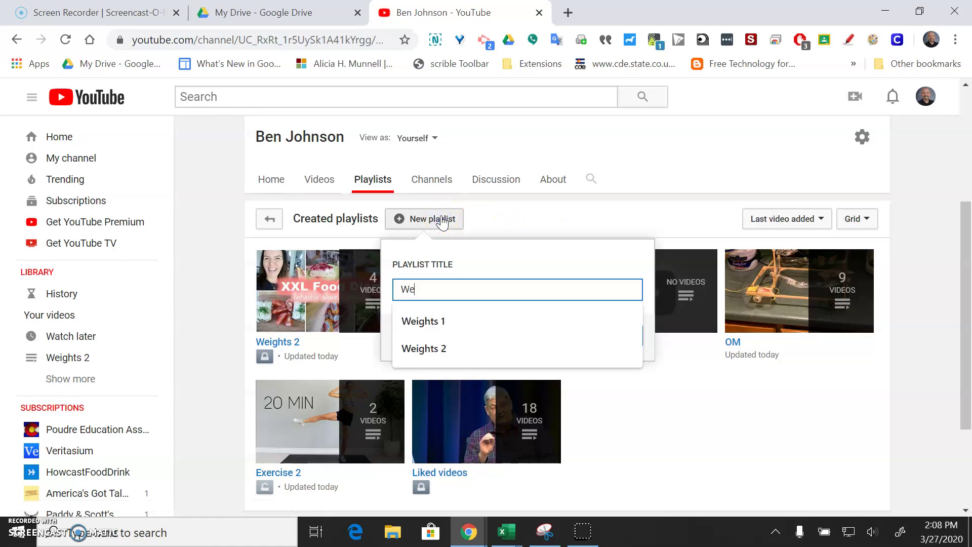
{"action": "type", "text": "ights 3"}
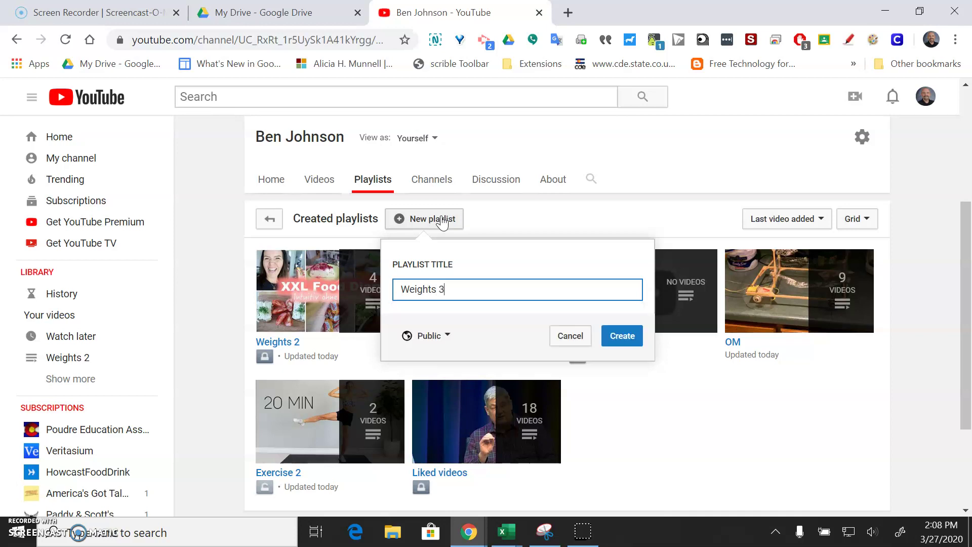
{"action": "left_click", "coordinate": [435, 337]}
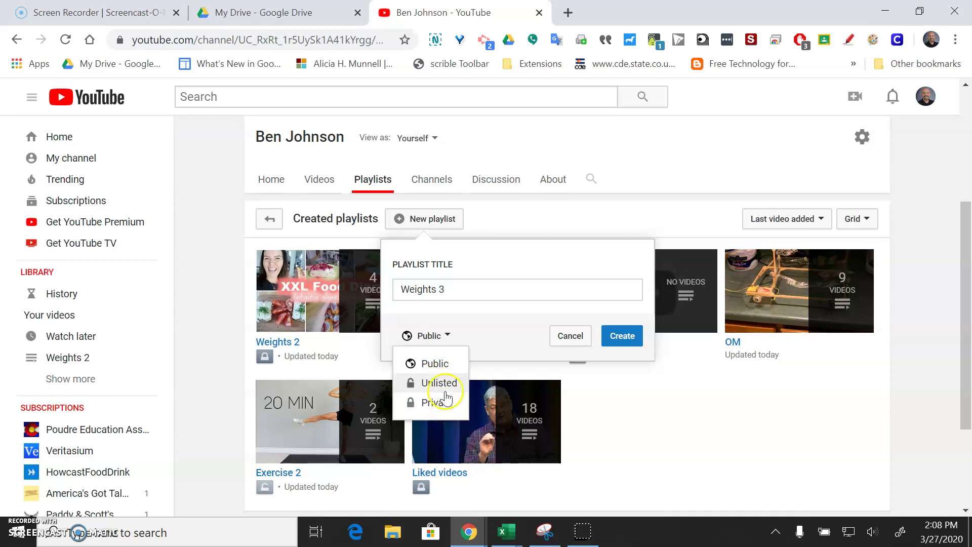
{"action": "left_click", "coordinate": [447, 366]}
{"action": "left_click", "coordinate": [632, 344]}
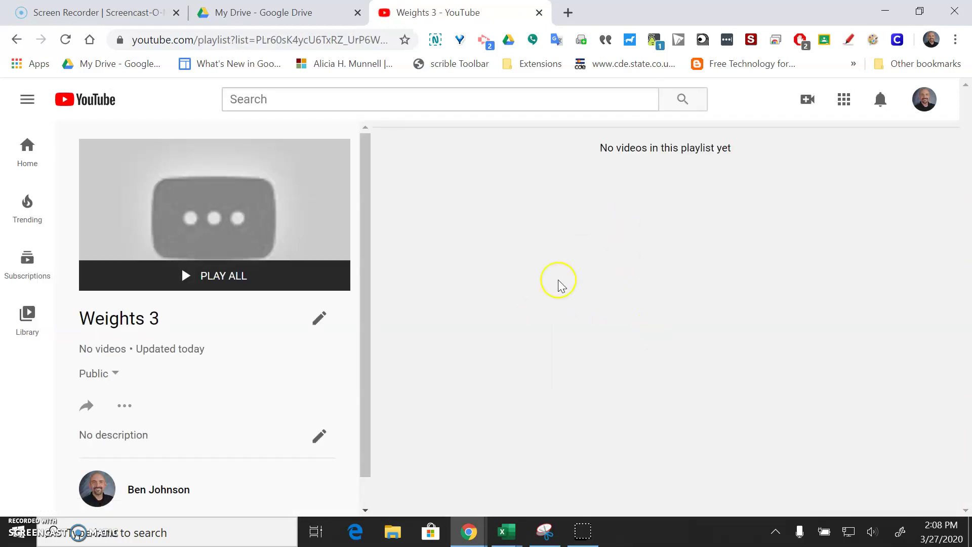
Search YouTube for "weights advanced".
{"action": "left_click", "coordinate": [374, 97]}
{"action": "type", "text": "wei"}
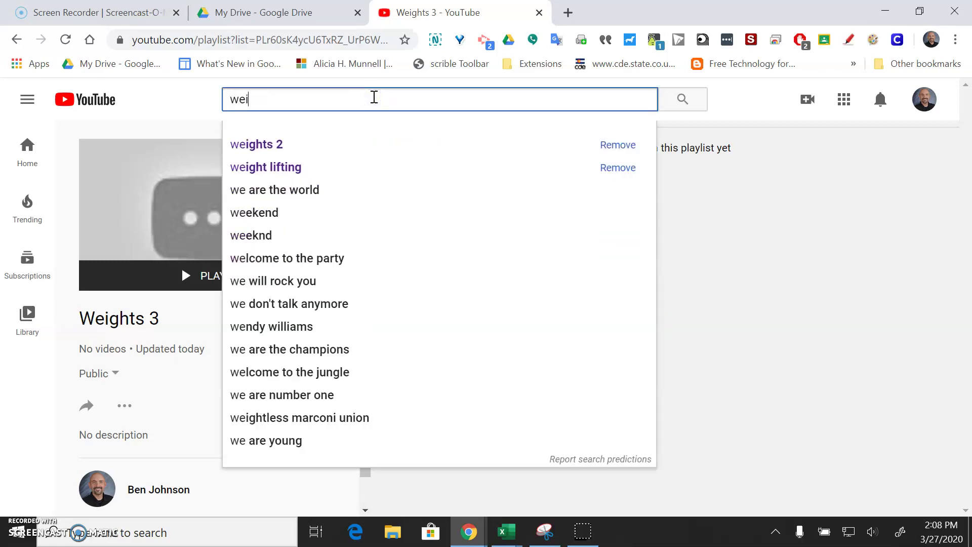
{"action": "type", "text": "ghts "}
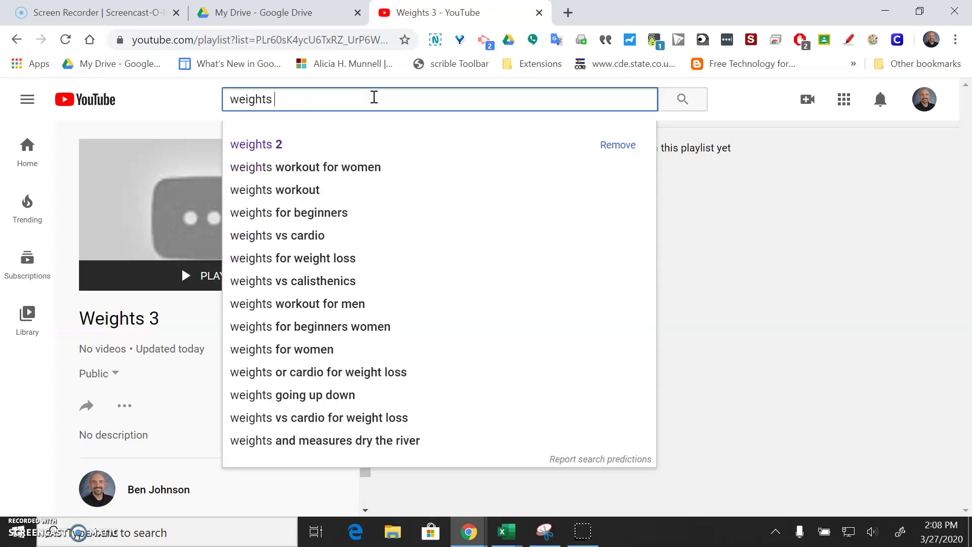
{"action": "type", "text": "a"}
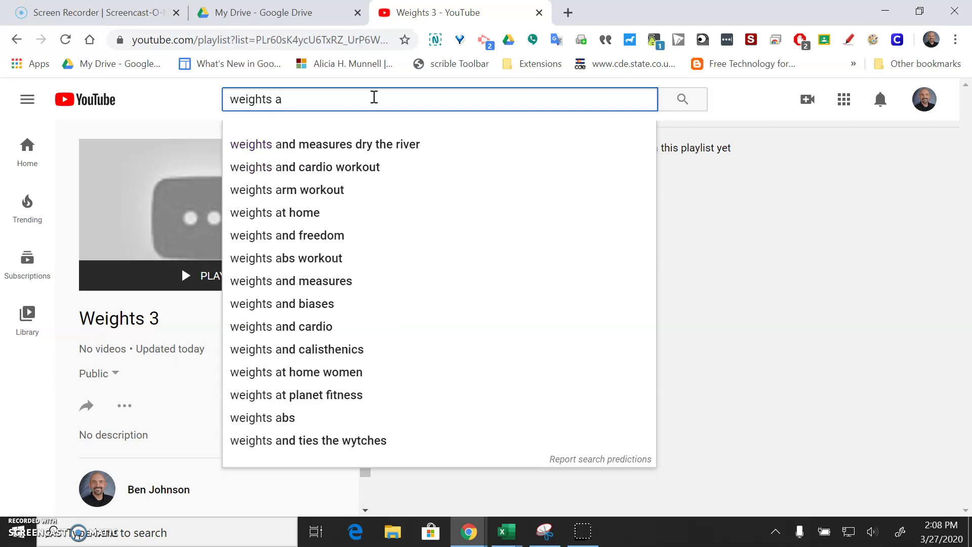
{"action": "type", "text": "dvanced"}
{"action": "key", "text": "Return"}
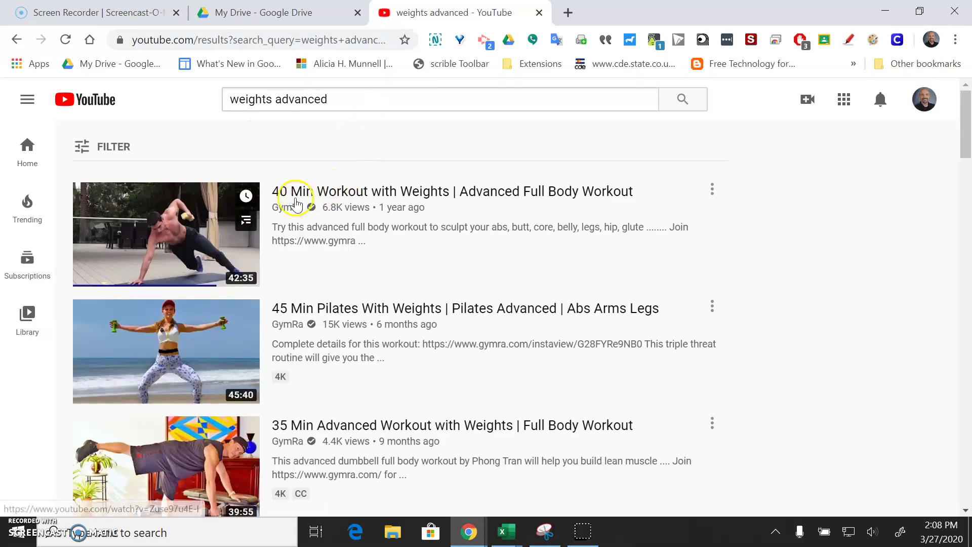
Save the video "40 Min Workout with Weights | Advanced Full Body Workout" to the Weights 3 playlist.
{"action": "left_click", "coordinate": [712, 195]}
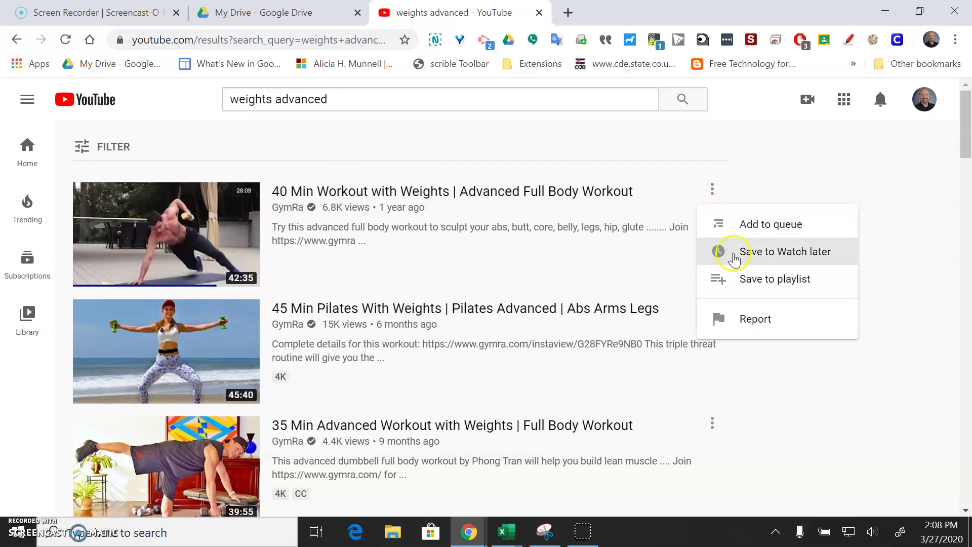
{"action": "left_click", "coordinate": [742, 279]}
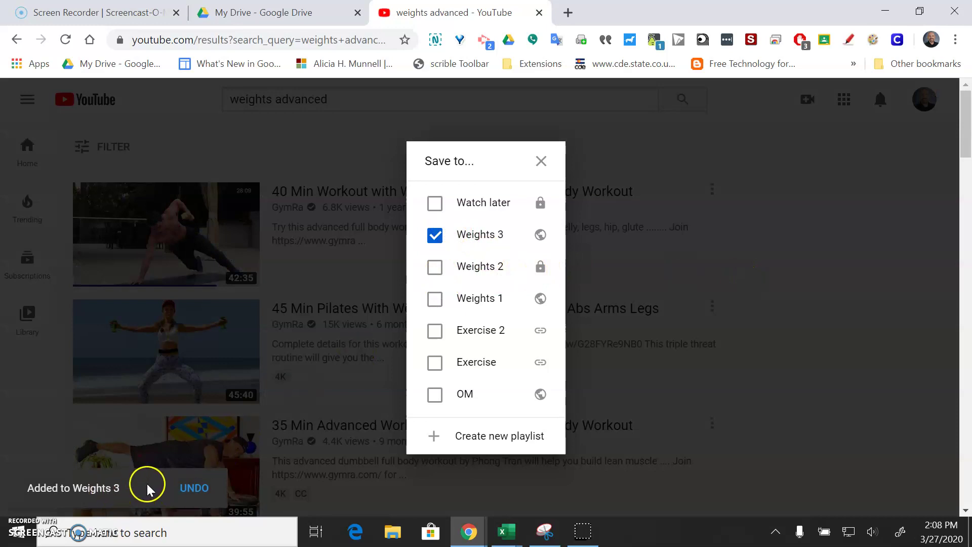
{"action": "left_click", "coordinate": [546, 163]}
Save the video "45 Min Pilates With Weights | Pilates Advanced | Abs Arms Legs" to the Weights 3 playlist.
{"action": "left_click", "coordinate": [712, 304]}
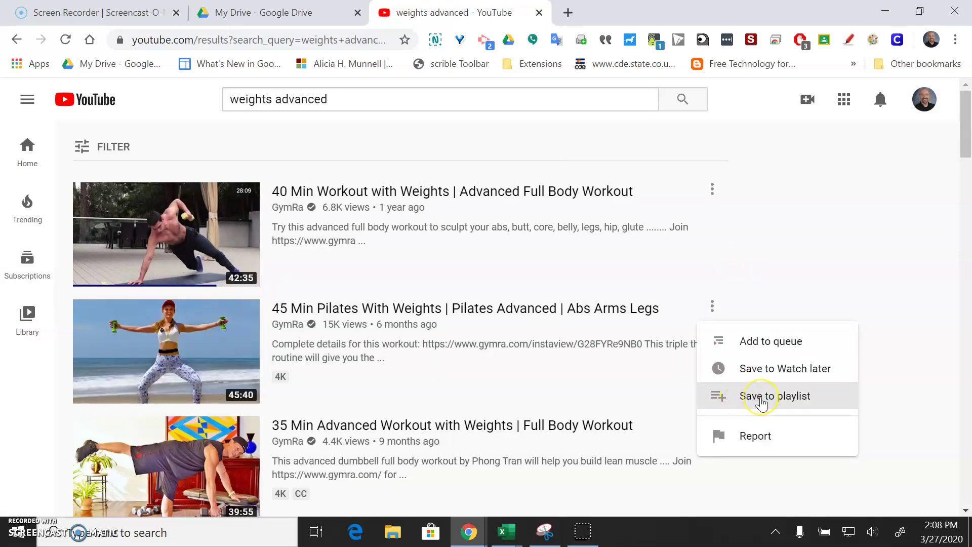
{"action": "left_click", "coordinate": [761, 403]}
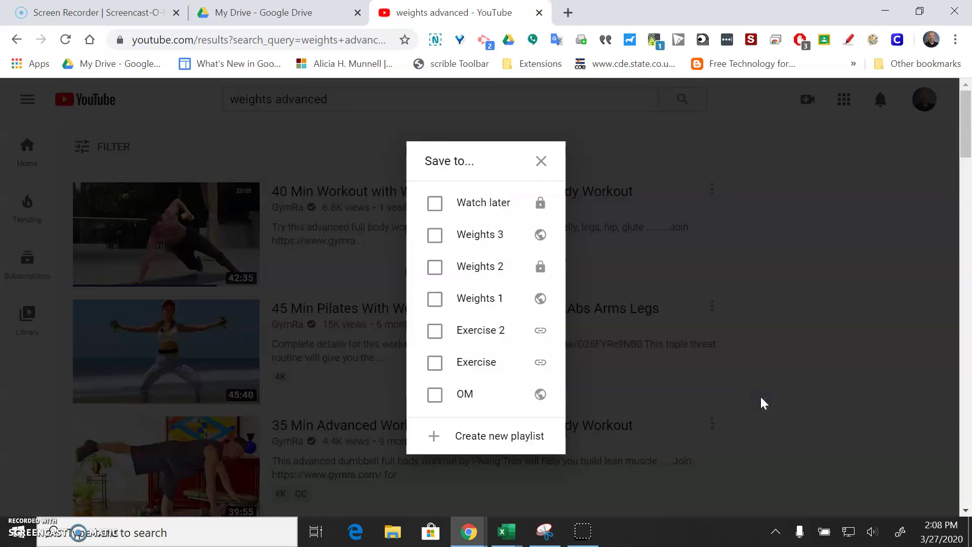
{"action": "left_click", "coordinate": [433, 236]}
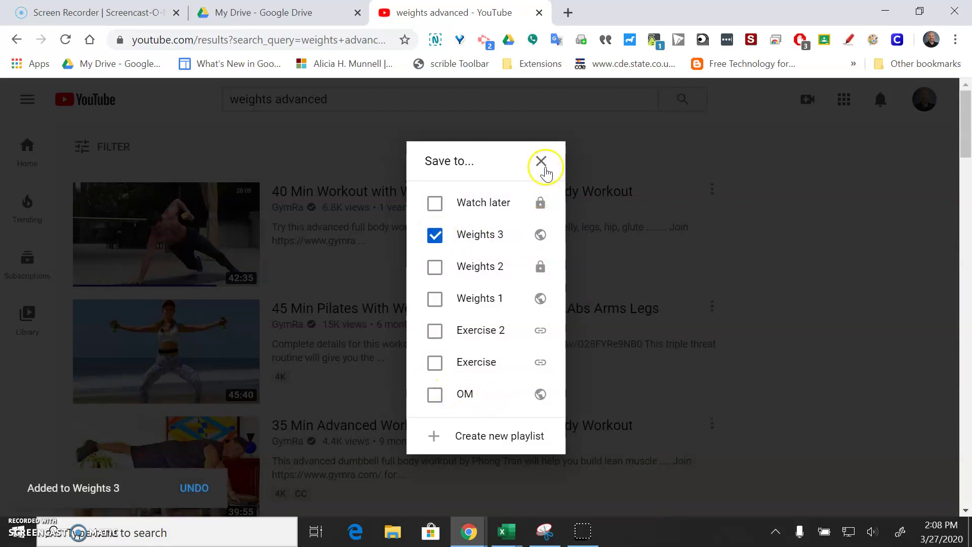
{"action": "left_click", "coordinate": [543, 161]}
Search Google for "weights youtube" in a new browser tab, then open and pause the "20 Minute // FULL BODY HIIT Workout With Weights" video.
{"action": "left_click", "coordinate": [567, 14]}
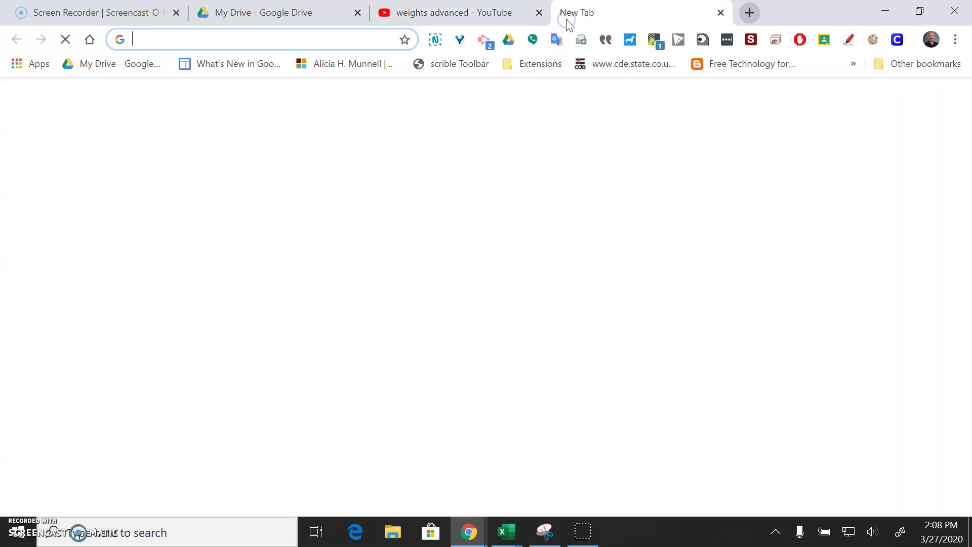
{"action": "type", "text": "wei"}
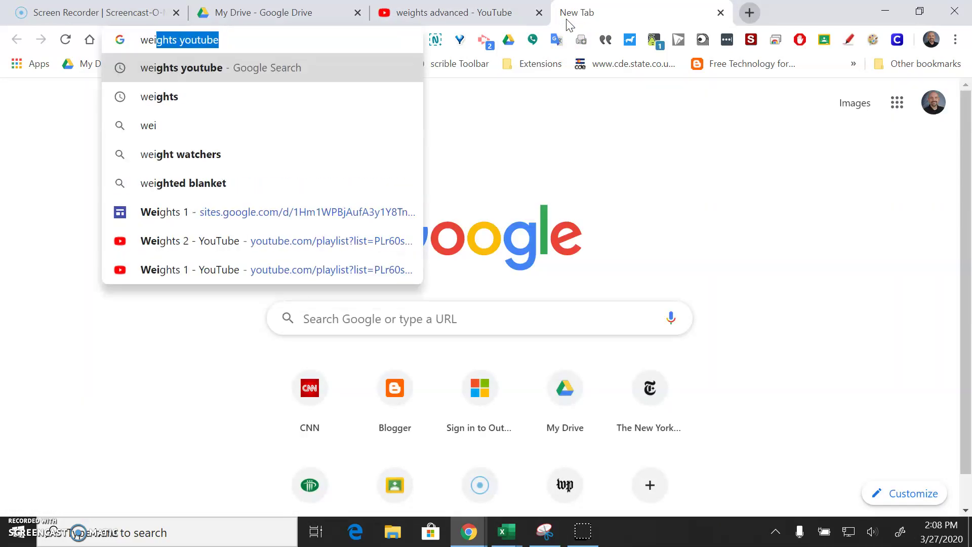
{"action": "key", "text": "Return"}
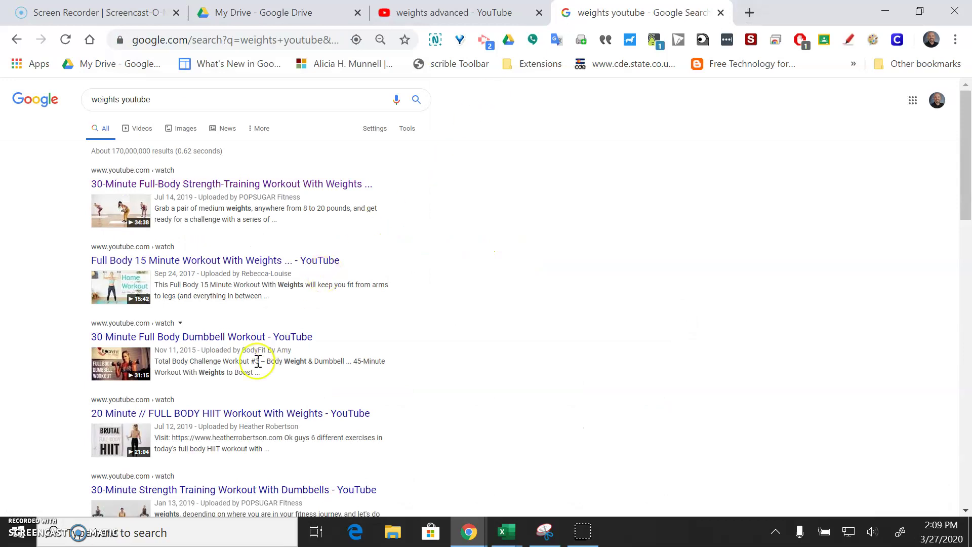
{"action": "left_click", "coordinate": [240, 419]}
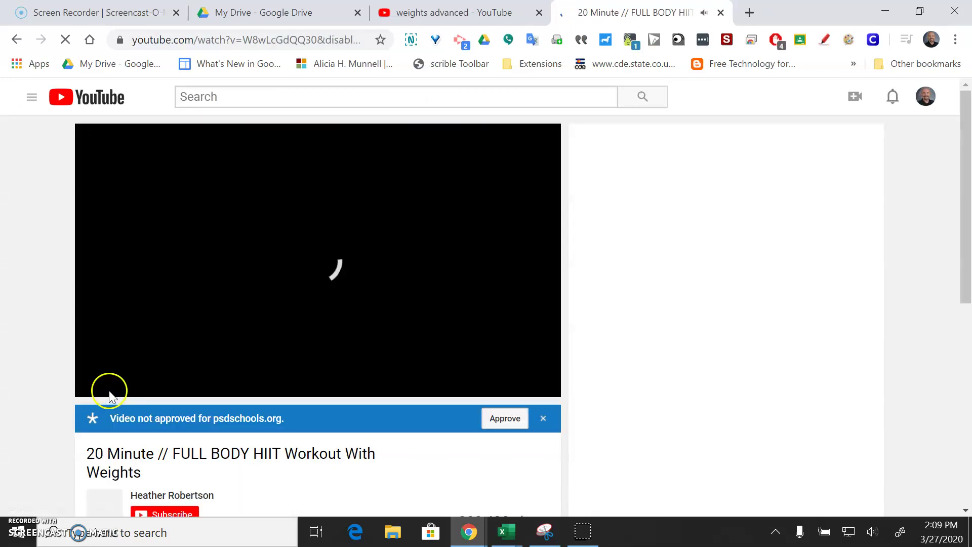
{"action": "left_click", "coordinate": [103, 384]}
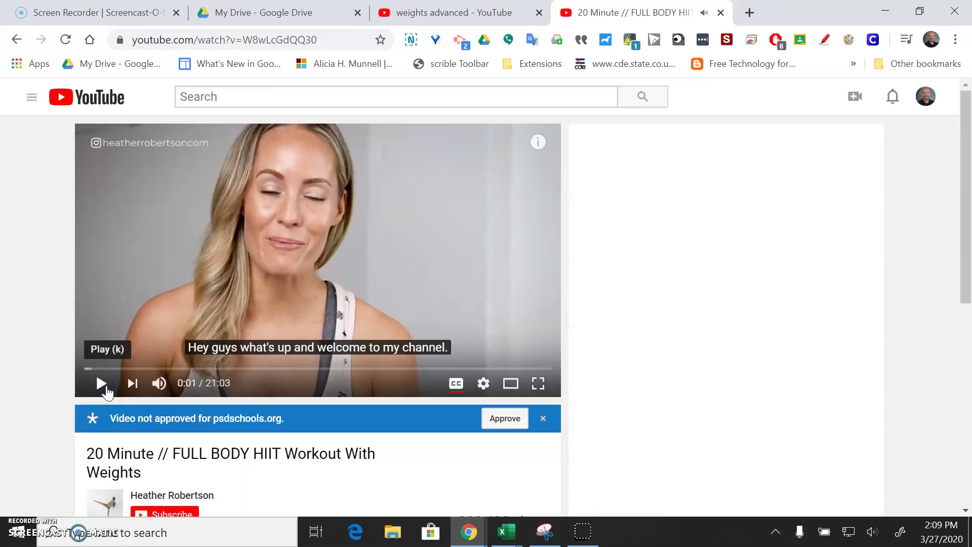
Copy the HIIT video's web address and search for it on the YouTube results page in place of "weights advanced".
{"action": "left_click", "coordinate": [307, 38]}
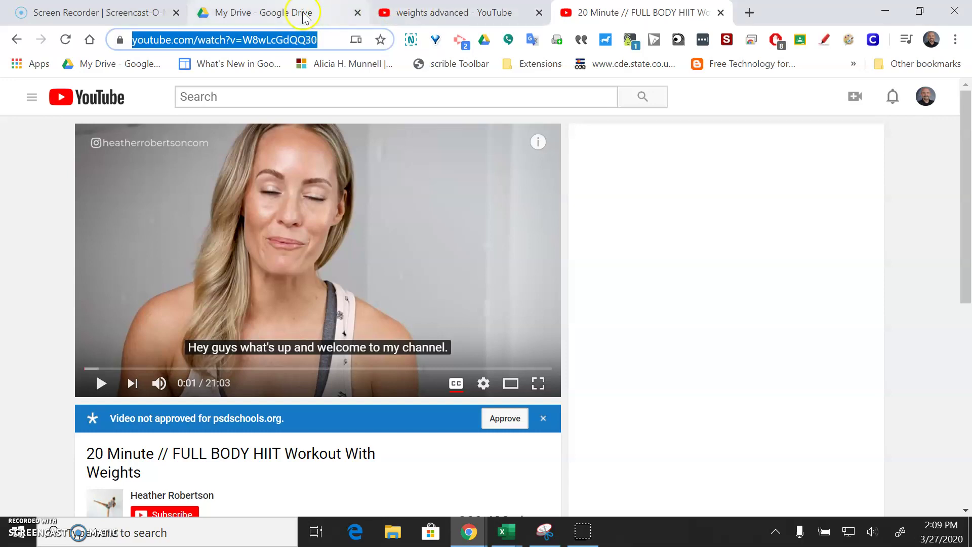
{"action": "left_click", "coordinate": [399, 15]}
{"action": "left_click_drag", "start_coordinate": [374, 103], "coordinate": [245, 109]}
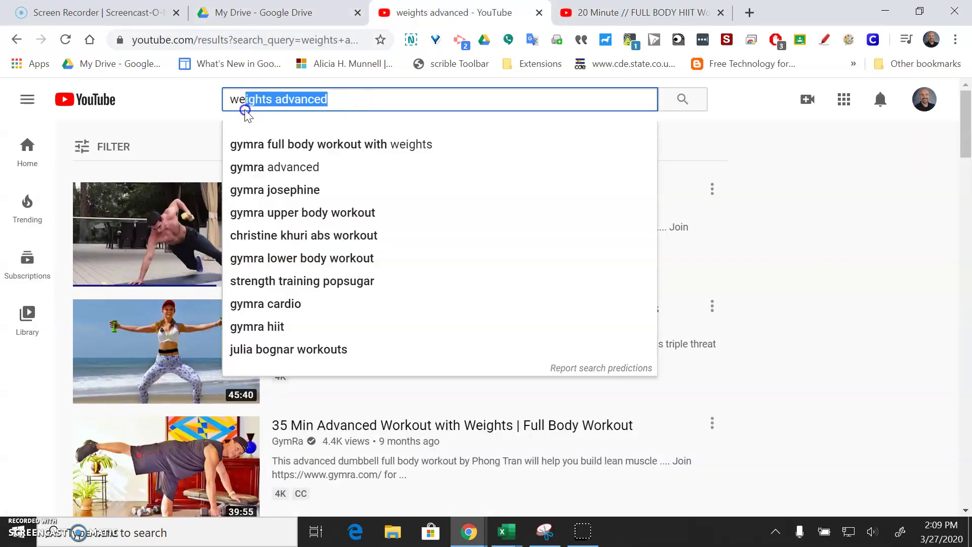
{"action": "type", "text": "https://www.youtube.com/watch?v=W8wLcGdQQ30"}
{"action": "key", "text": "Return"}
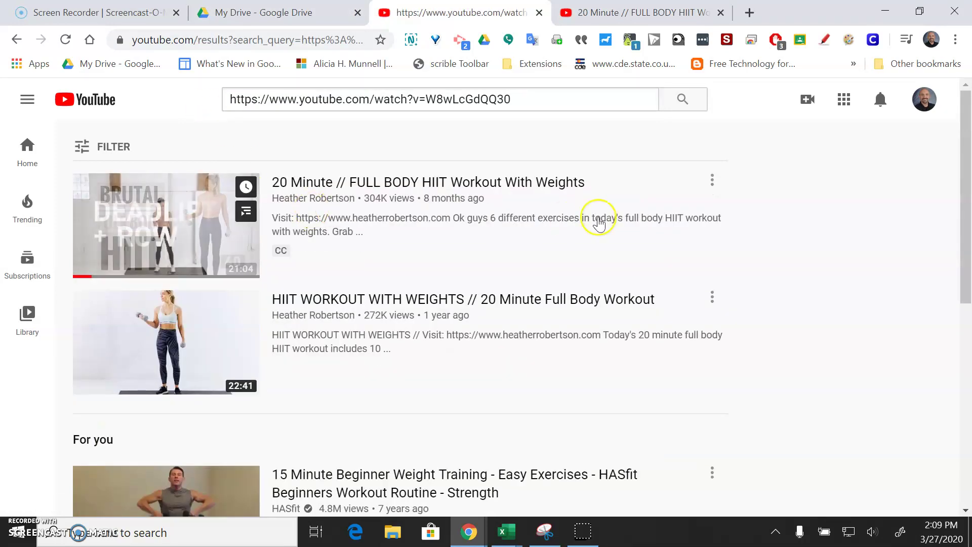
Save the video "20 Minute // FULL BODY HIIT Workout With Weights" to the Weights 3 playlist.
{"action": "left_click", "coordinate": [711, 180]}
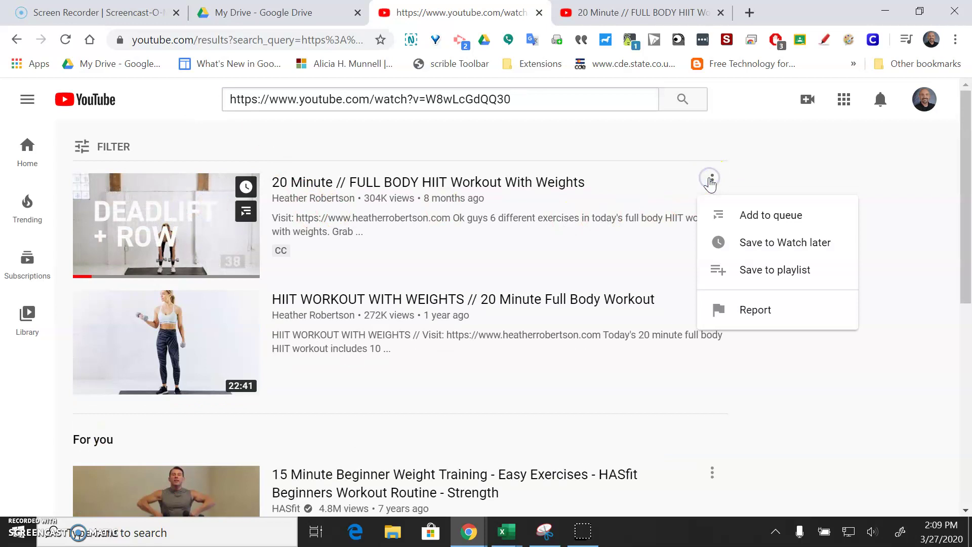
{"action": "left_click", "coordinate": [747, 269]}
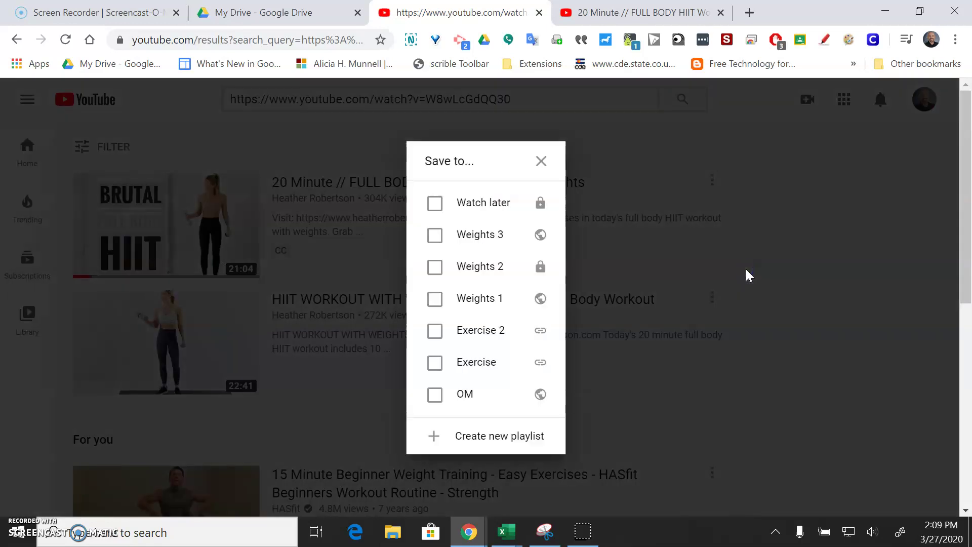
{"action": "left_click", "coordinate": [436, 236]}
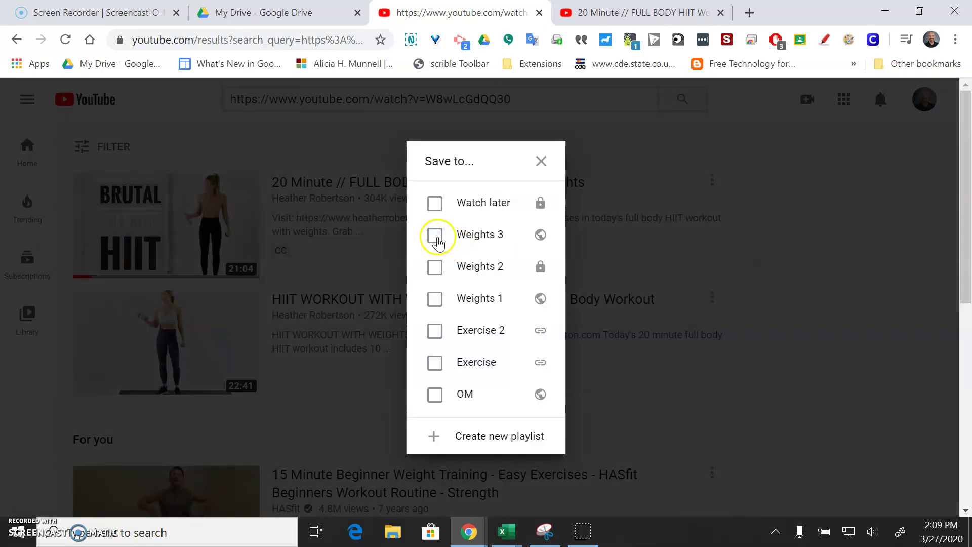
{"action": "left_click", "coordinate": [540, 164]}
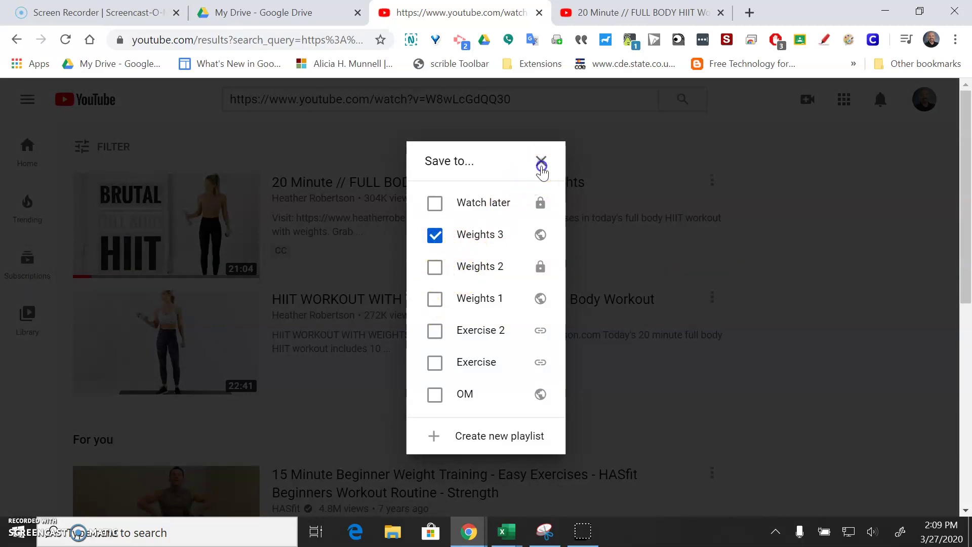
Save the video "HIIT WORKOUT WITH WEIGHTS // 20 Minute Full Body Workout" to the Weights 3 playlist.
{"action": "left_click", "coordinate": [712, 299]}
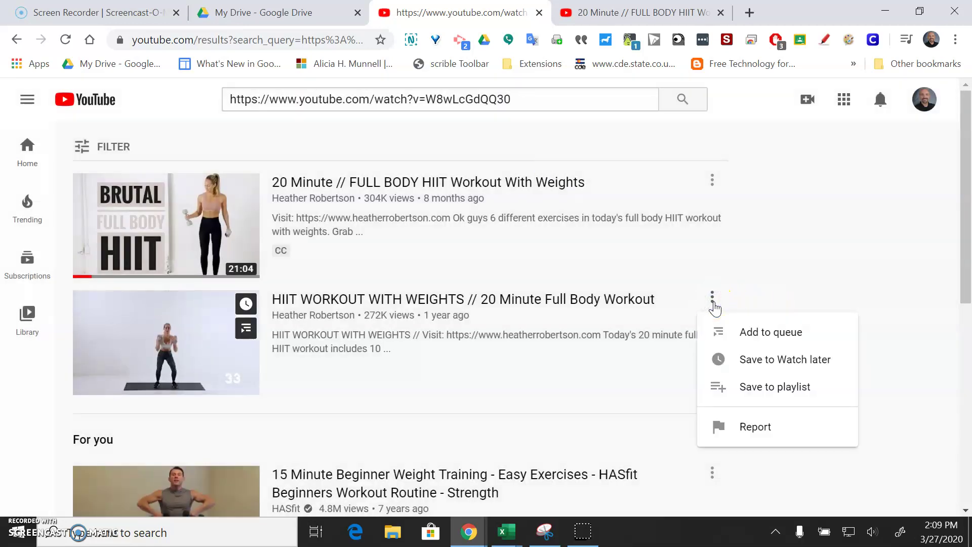
{"action": "left_click", "coordinate": [743, 398]}
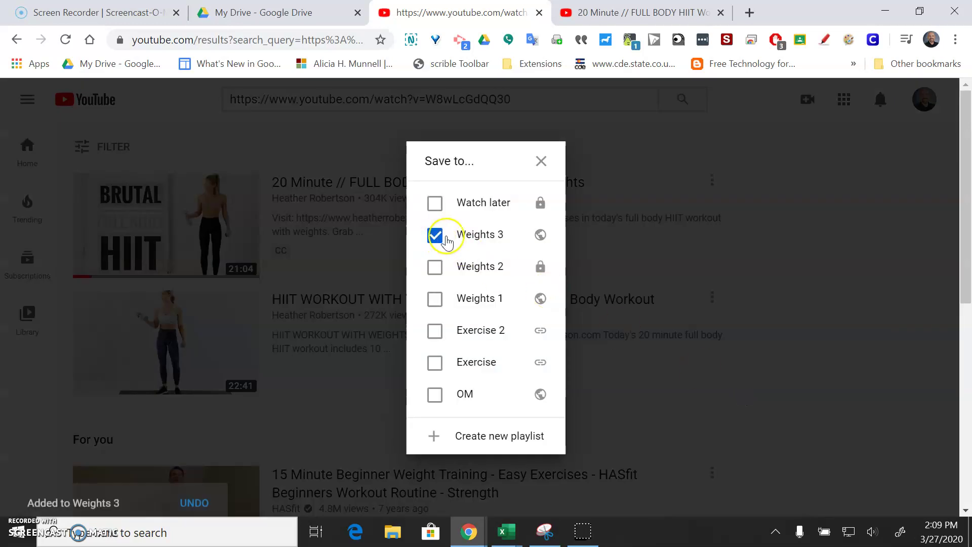
{"action": "left_click", "coordinate": [549, 166]}
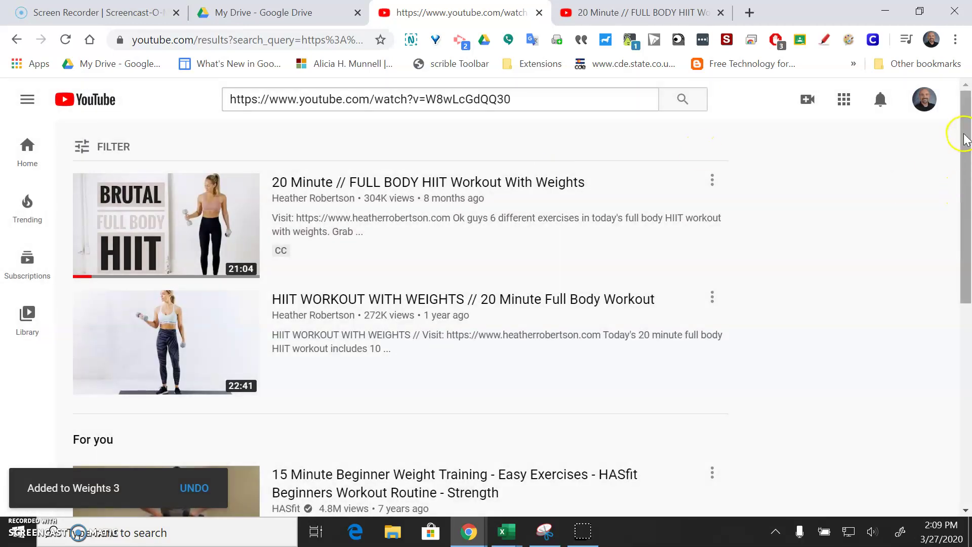
Expand the list of saved playlists in the YouTube guide and open the Weights 3 playlist page.
{"action": "left_click_drag", "start_coordinate": [966, 139], "coordinate": [962, 104]}
{"action": "mouse_move", "coordinate": [505, 196]}
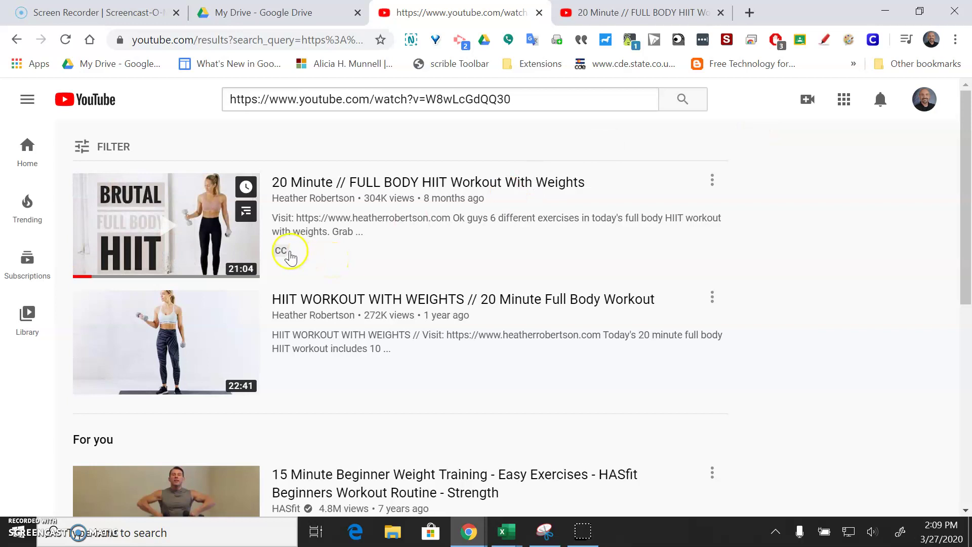
{"action": "left_click", "coordinate": [28, 101]}
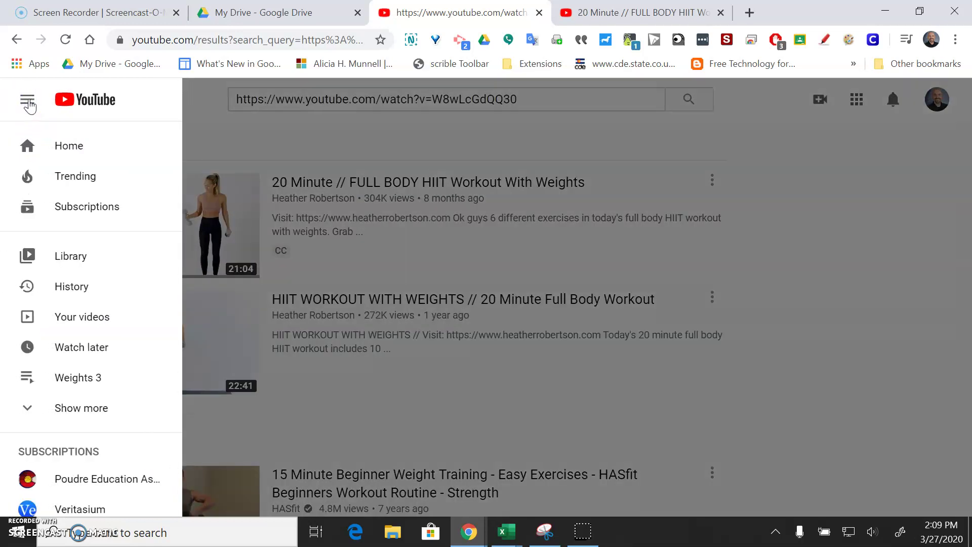
{"action": "left_click", "coordinate": [64, 408]}
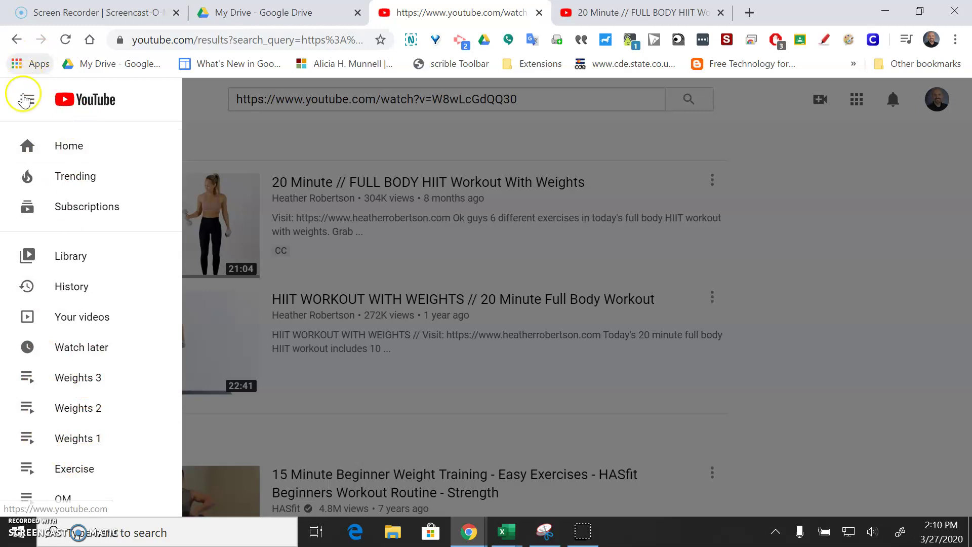
{"action": "left_click", "coordinate": [82, 388]}
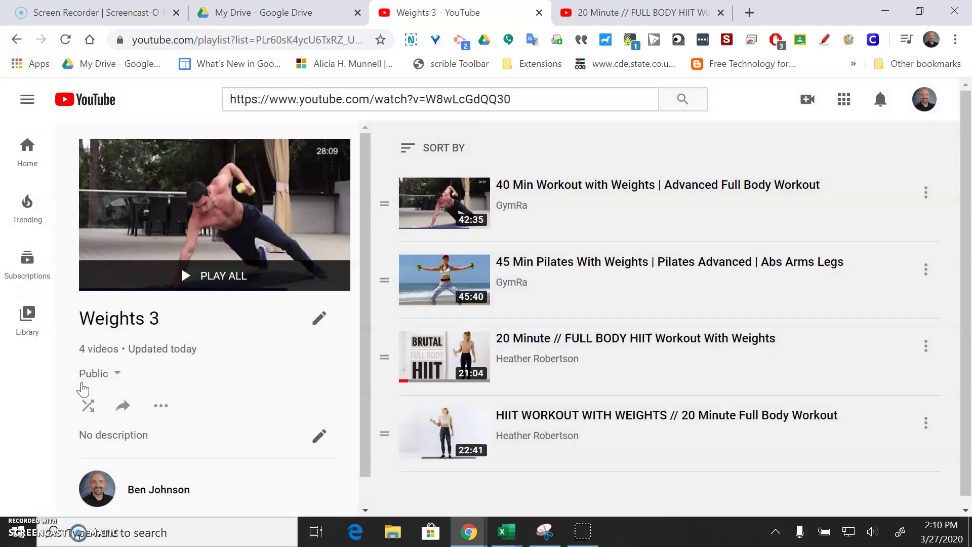
Replace the playlist's title with "Advanced Weights".
{"action": "left_click", "coordinate": [320, 319]}
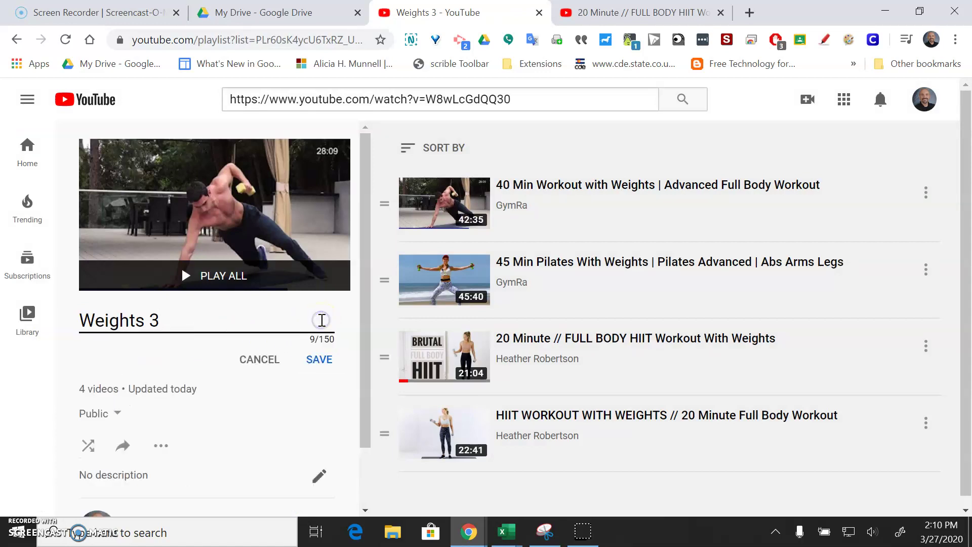
{"action": "left_click_drag", "start_coordinate": [182, 321], "coordinate": [67, 317]}
{"action": "type", "text": "Advanced"}
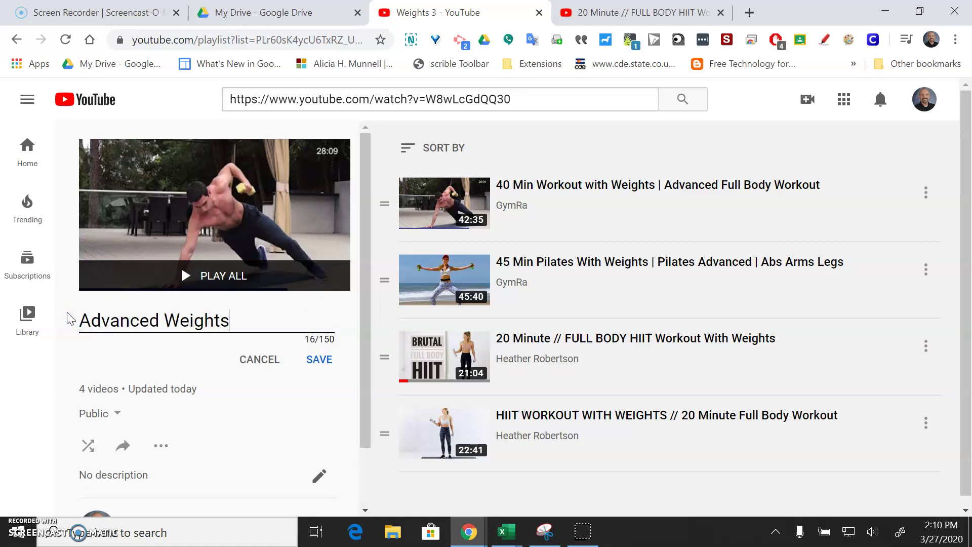
Enter the playlist description "Watch these videos each day." and save both the description and the title.
{"action": "left_click", "coordinate": [318, 476]}
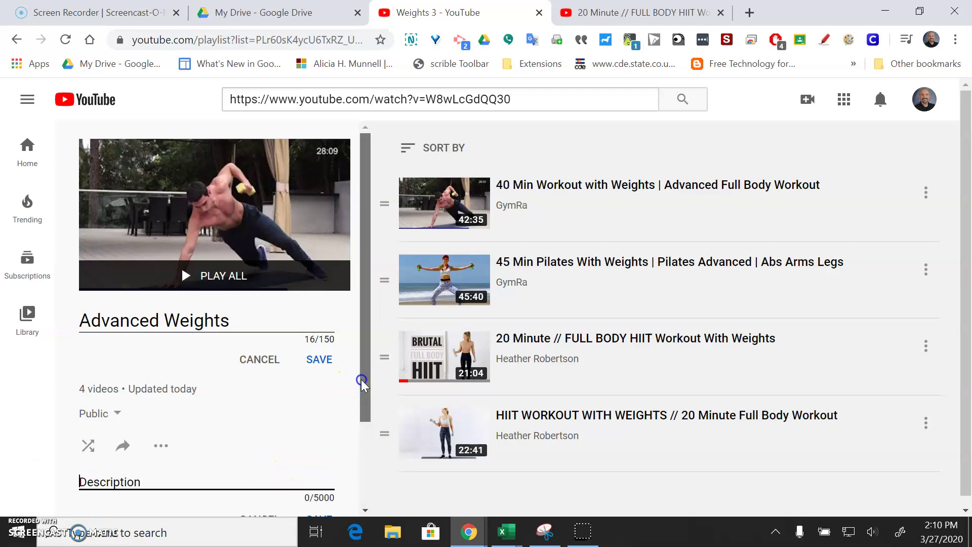
{"action": "left_click_drag", "start_coordinate": [360, 378], "coordinate": [360, 451]}
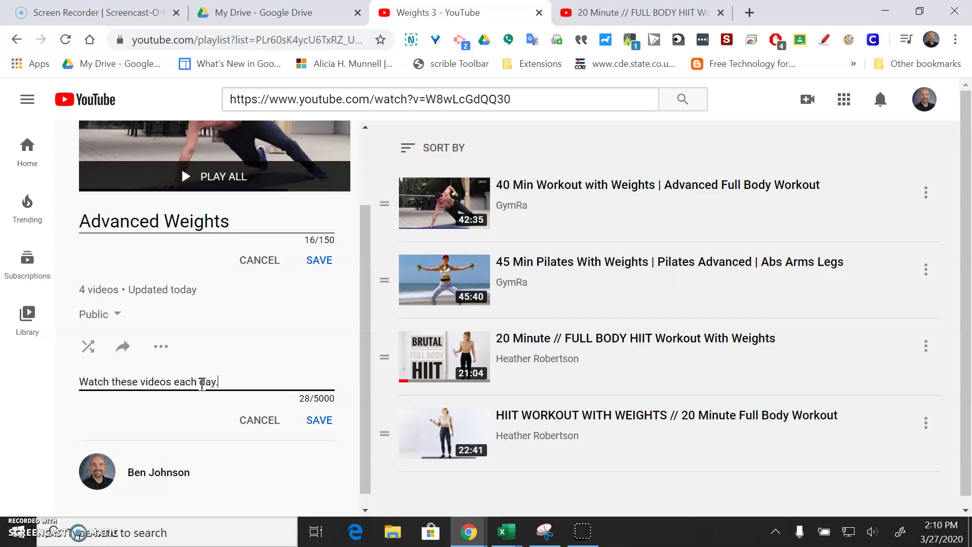
{"action": "left_click", "coordinate": [321, 420]}
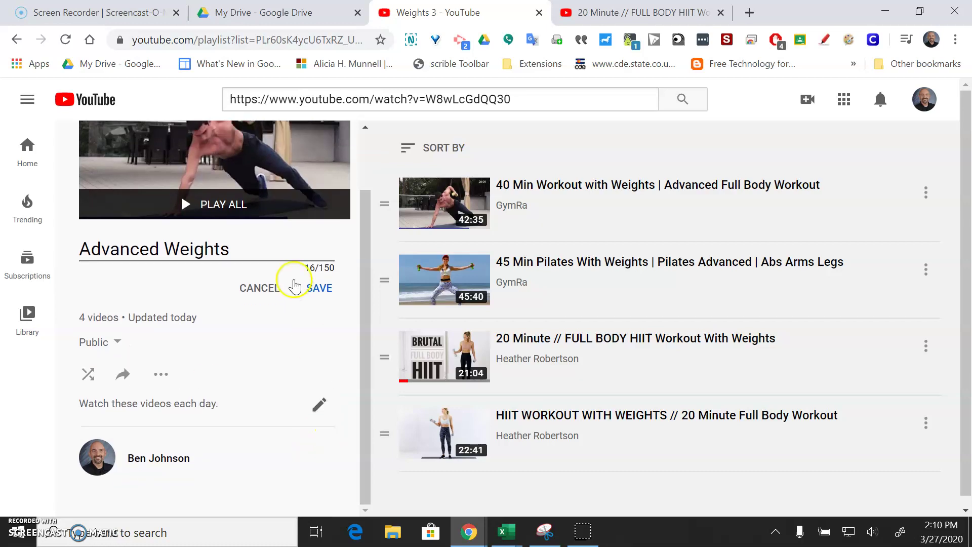
{"action": "left_click", "coordinate": [309, 290]}
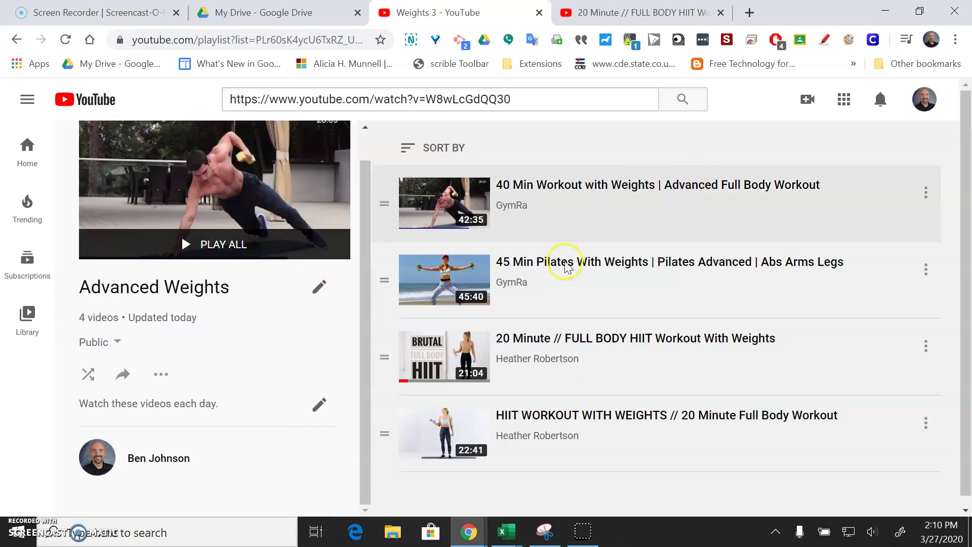
Reorder the playlist so "45 Min Pilates With Weights" comes before "40 Min Workout with Weights".
{"action": "left_click_drag", "start_coordinate": [551, 290], "coordinate": [564, 166]}
{"action": "left_click_drag", "start_coordinate": [384, 281], "coordinate": [386, 187]}
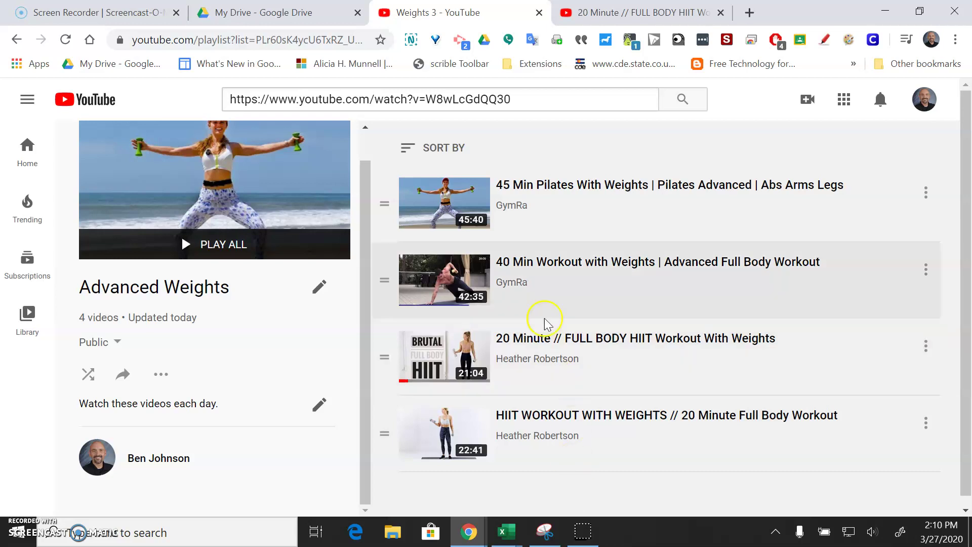
Open "45 Min Pilates With Weights" from the playlist, approve it for psdschools.org, and reload it to check the approval.
{"action": "left_click", "coordinate": [550, 198]}
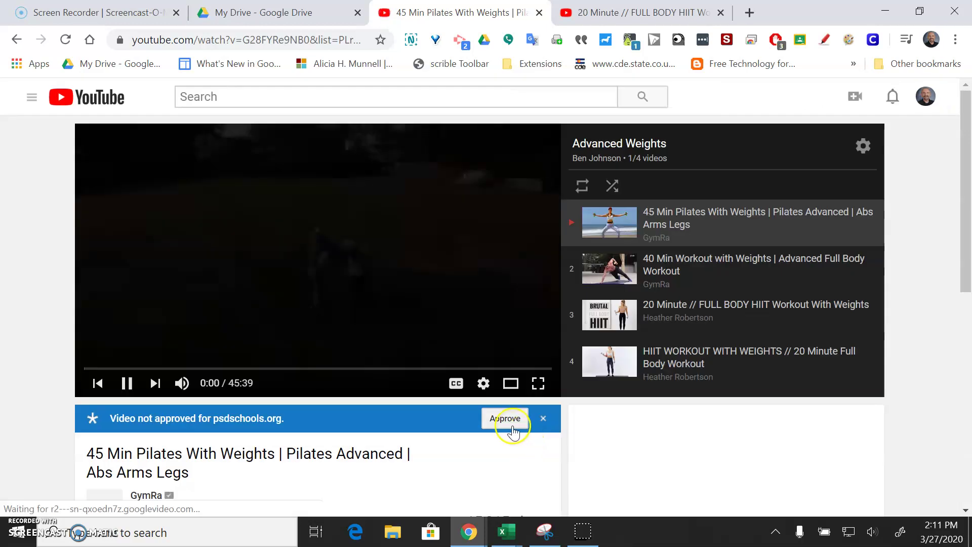
{"action": "left_click", "coordinate": [504, 419]}
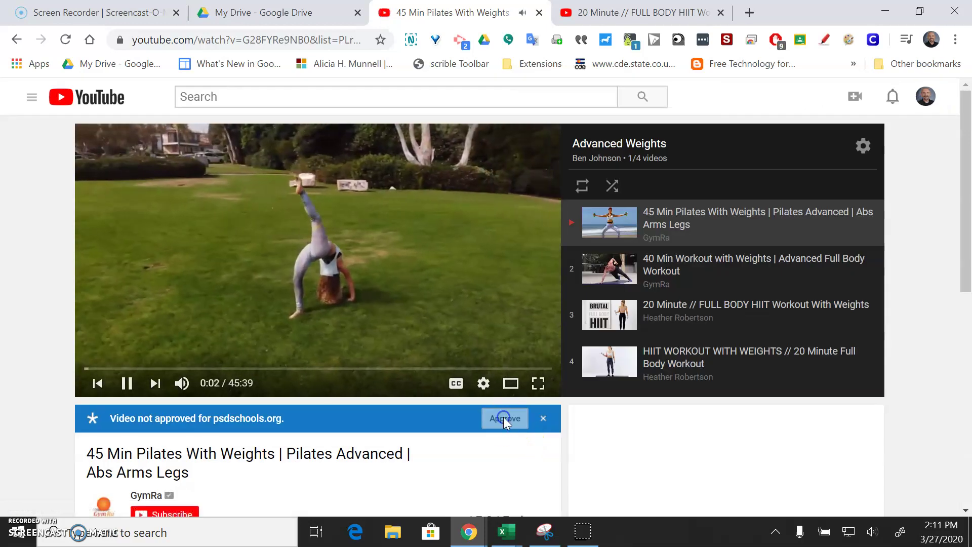
{"action": "left_click", "coordinate": [18, 41]}
{"action": "left_click", "coordinate": [444, 194]}
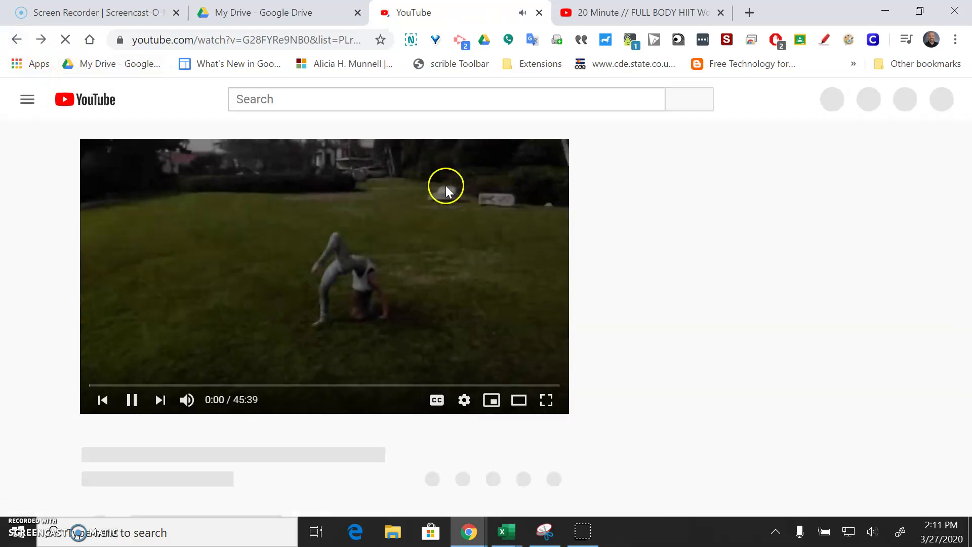
{"action": "left_click", "coordinate": [19, 40]}
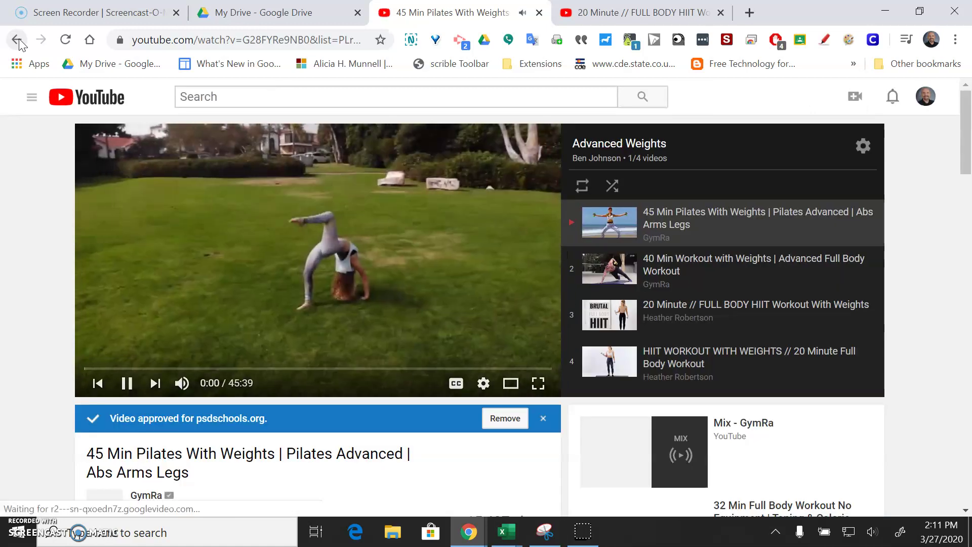
{"action": "left_click", "coordinate": [584, 227]}
Approve the playlist's second, third and fourth videos for psdschools.org, opening each one in turn, and pause the last video.
{"action": "left_click", "coordinate": [664, 276]}
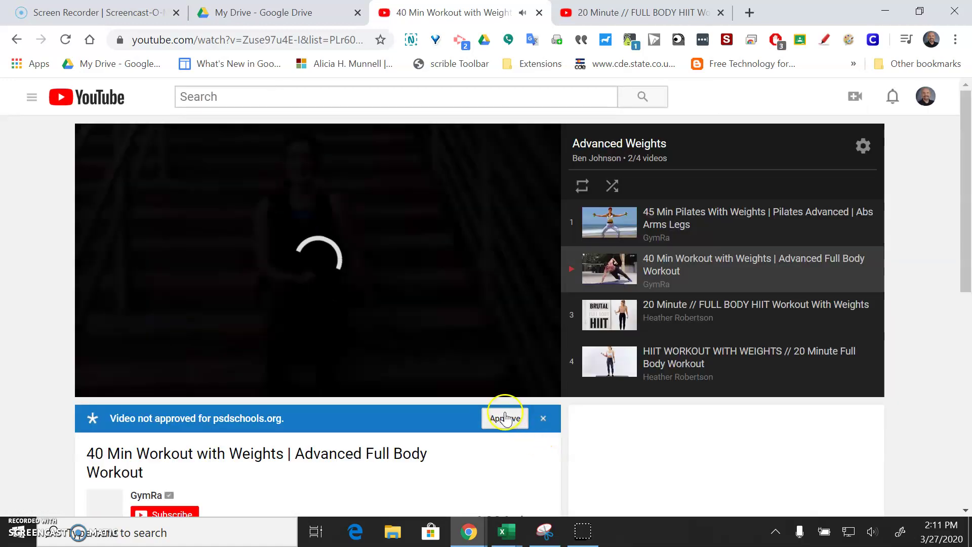
{"action": "left_click", "coordinate": [504, 418]}
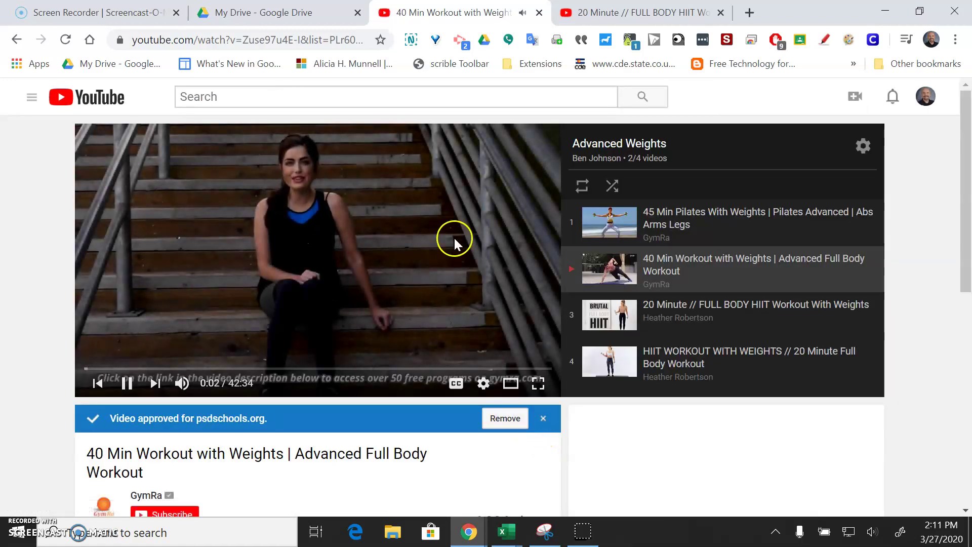
{"action": "left_click", "coordinate": [666, 304]}
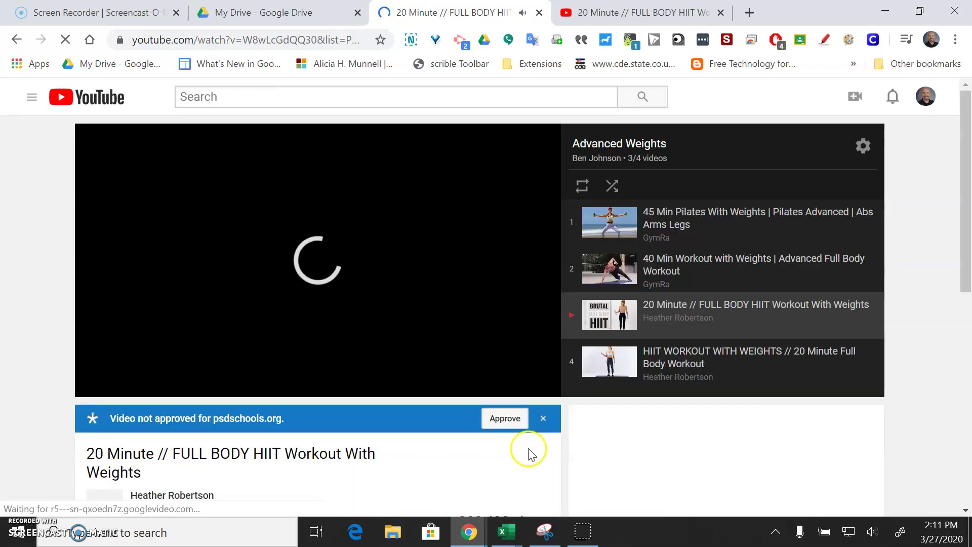
{"action": "left_click", "coordinate": [509, 419]}
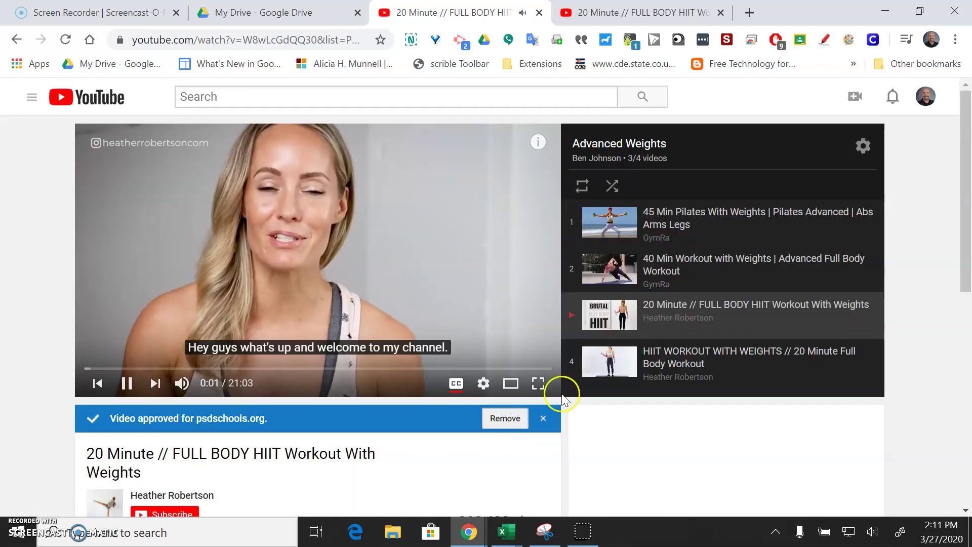
{"action": "left_click", "coordinate": [673, 363]}
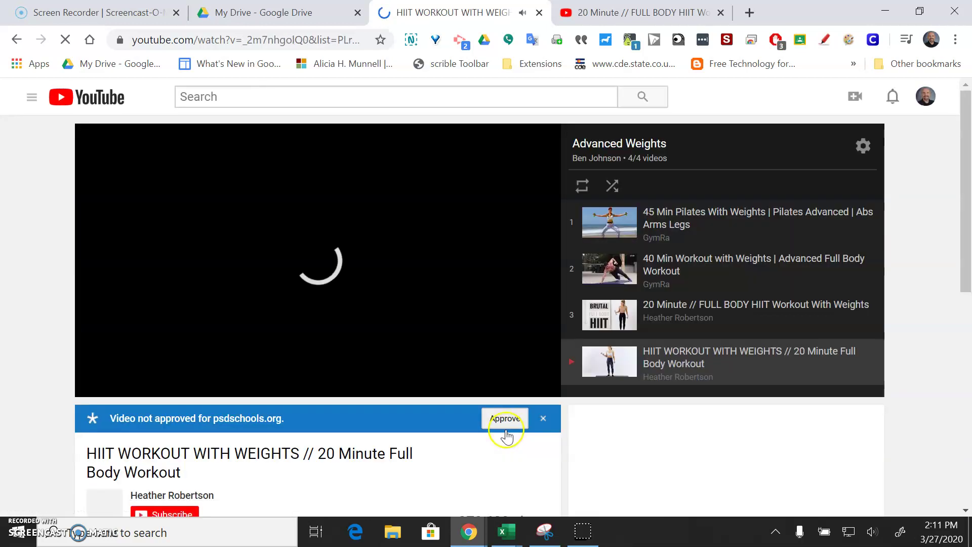
{"action": "left_click", "coordinate": [504, 419]}
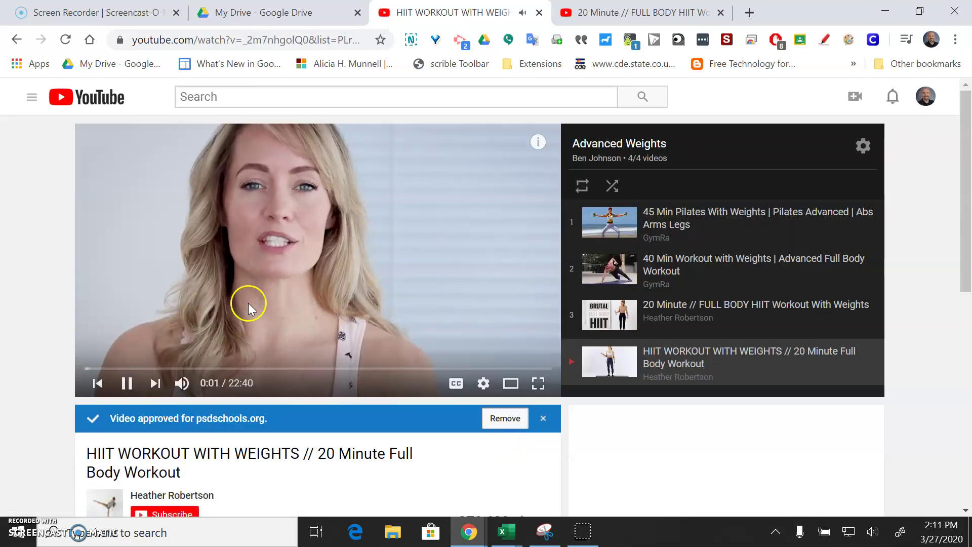
{"action": "left_click", "coordinate": [126, 383]}
Return to the Advanced Weights playlist page through the list of saved playlists in the YouTube guide.
{"action": "left_click", "coordinate": [960, 110]}
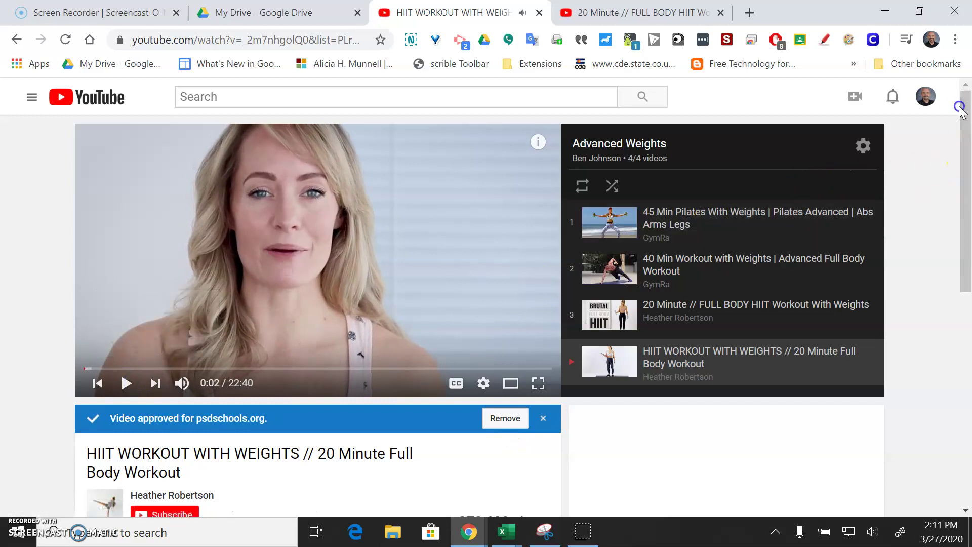
{"action": "left_click", "coordinate": [33, 96]}
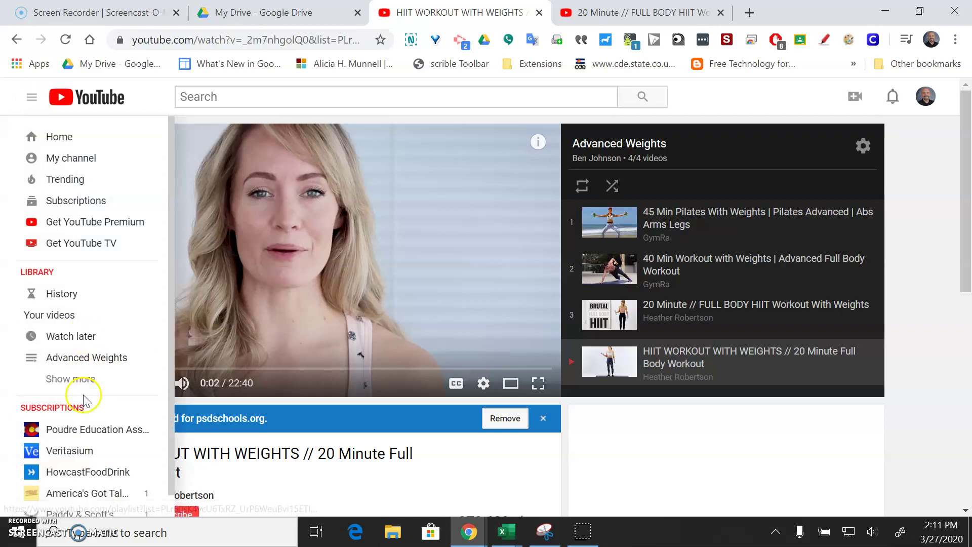
{"action": "left_click", "coordinate": [84, 379]}
{"action": "left_click", "coordinate": [92, 372]}
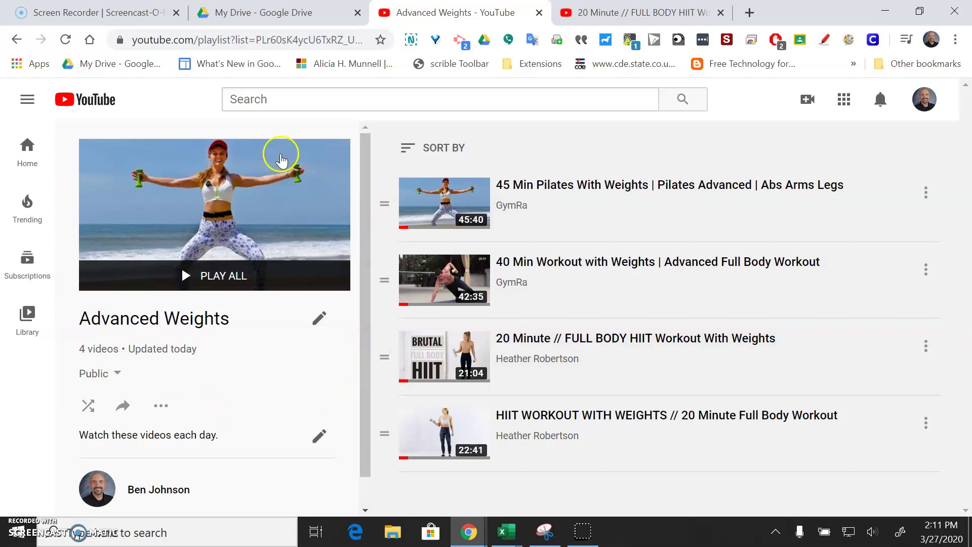
Copy the Advanced Weights playlist's web address from the browser.
{"action": "left_click", "coordinate": [271, 44]}
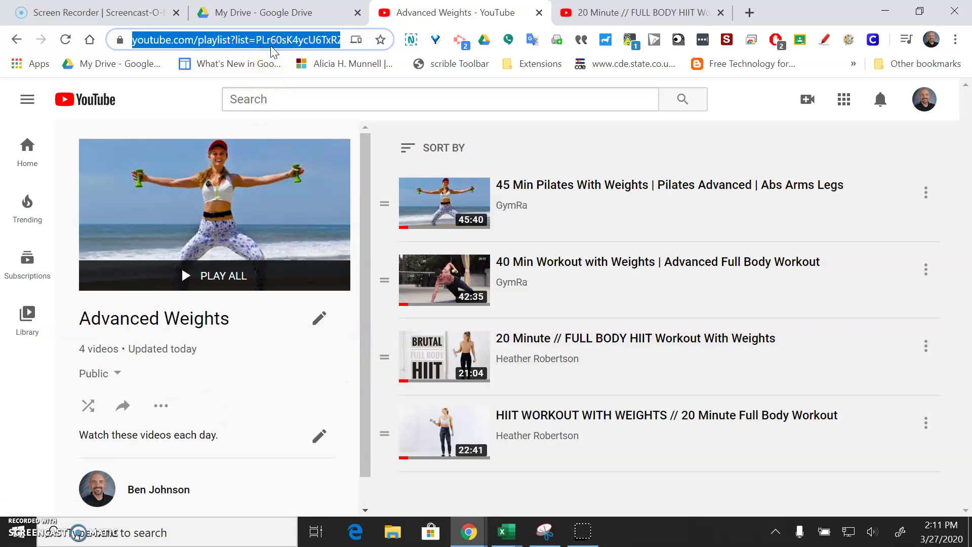
{"action": "left_click_drag", "start_coordinate": [364, 152], "coordinate": [365, 258]}
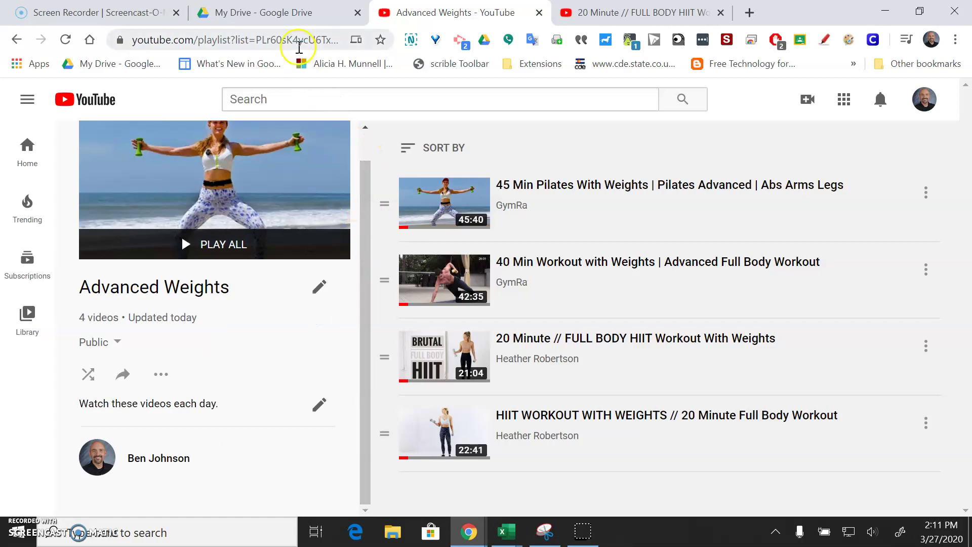
{"action": "left_click", "coordinate": [289, 46]}
{"action": "right_click", "coordinate": [278, 40]}
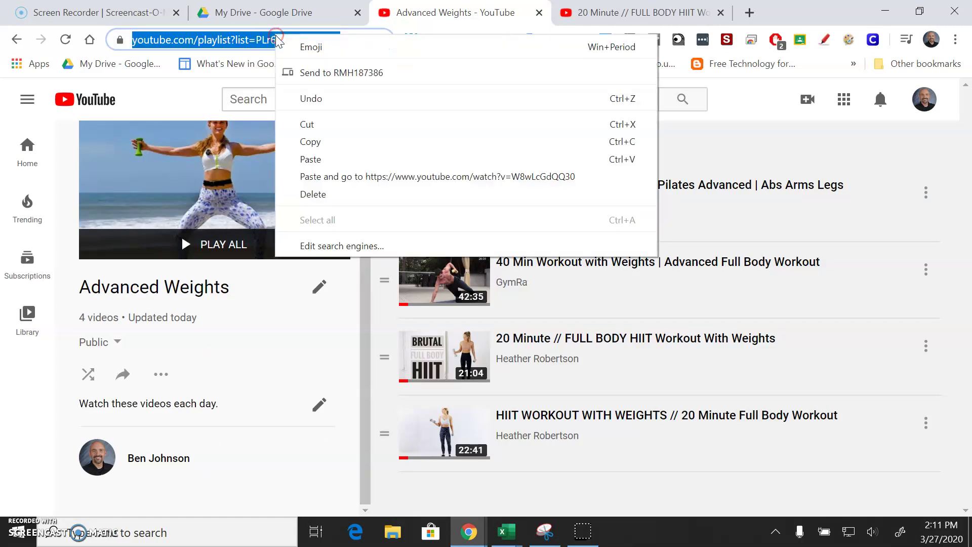
{"action": "left_click", "coordinate": [310, 142]}
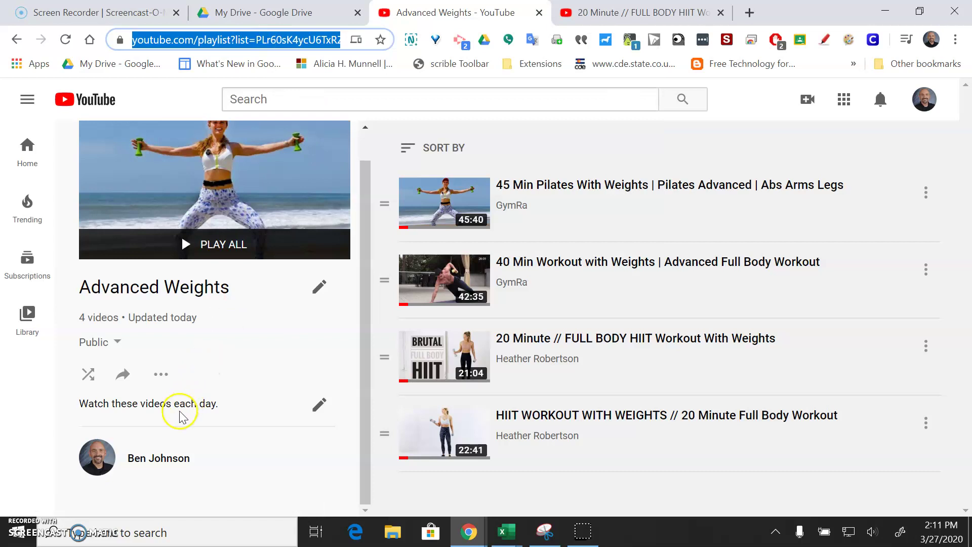
Copy the Advanced Weights playlist link from its sharing options and close them.
{"action": "left_click", "coordinate": [123, 376]}
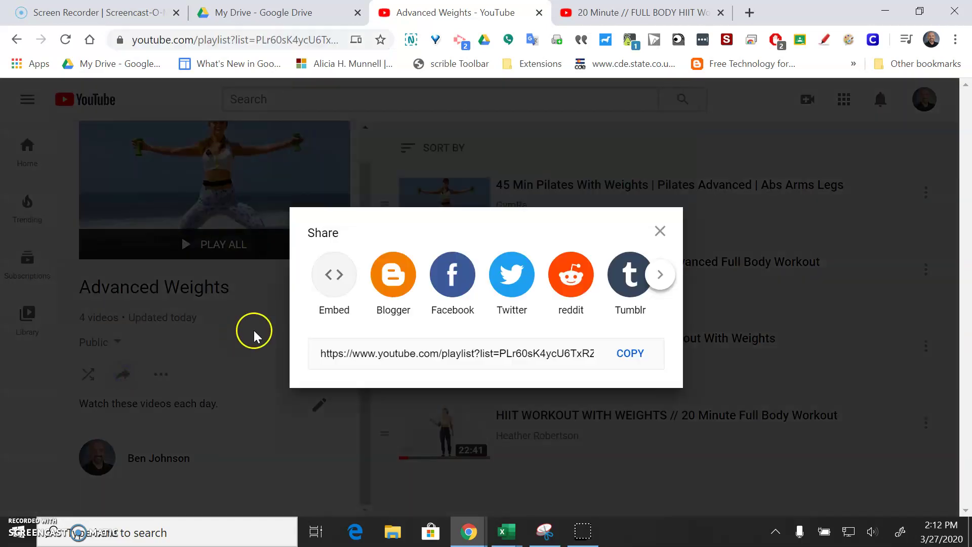
{"action": "left_click", "coordinate": [333, 354]}
{"action": "left_click", "coordinate": [624, 360]}
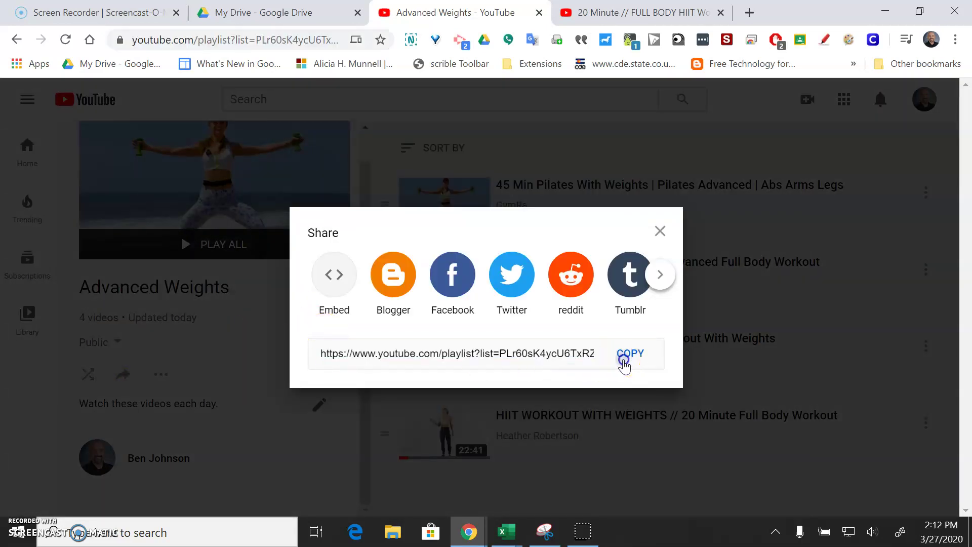
{"action": "left_click", "coordinate": [660, 231]}
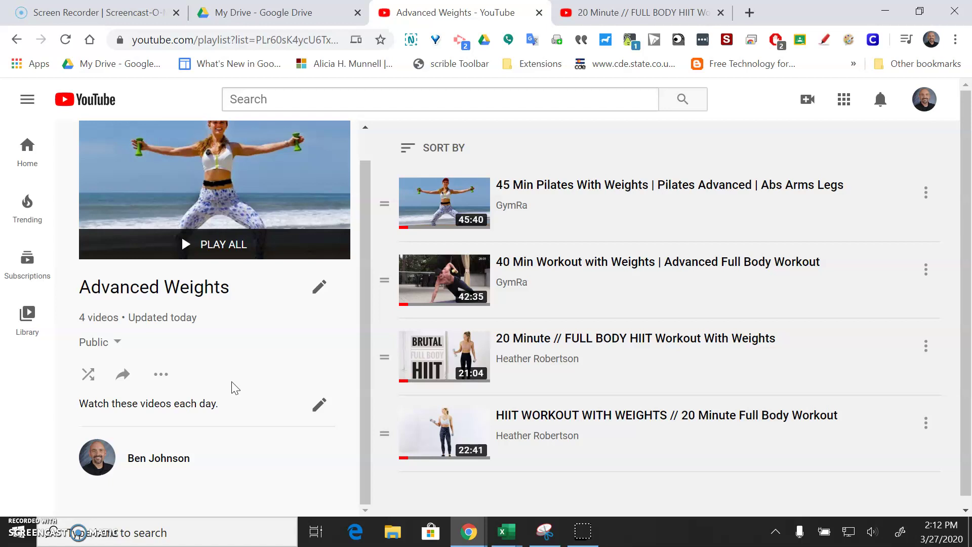
{"action": "left_click", "coordinate": [28, 100]}
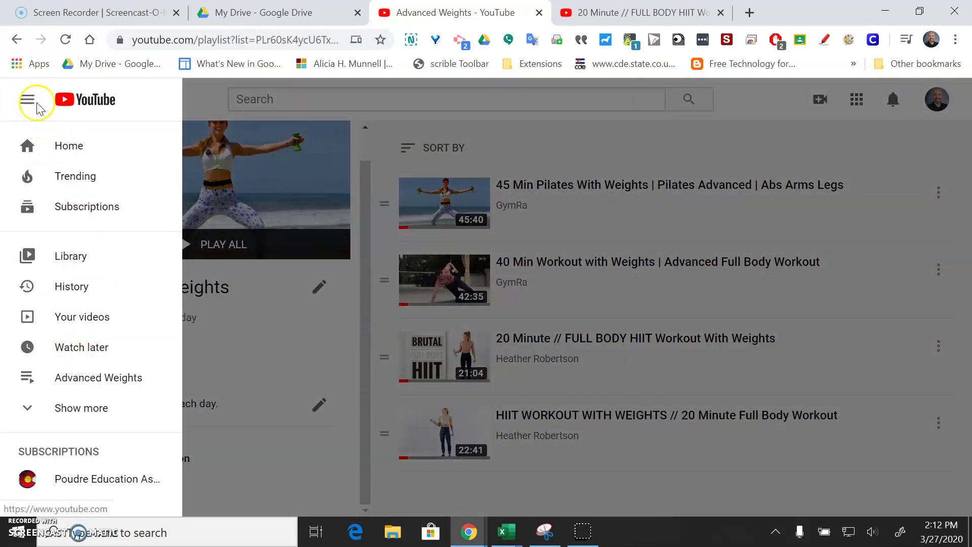
{"action": "left_click", "coordinate": [748, 99]}
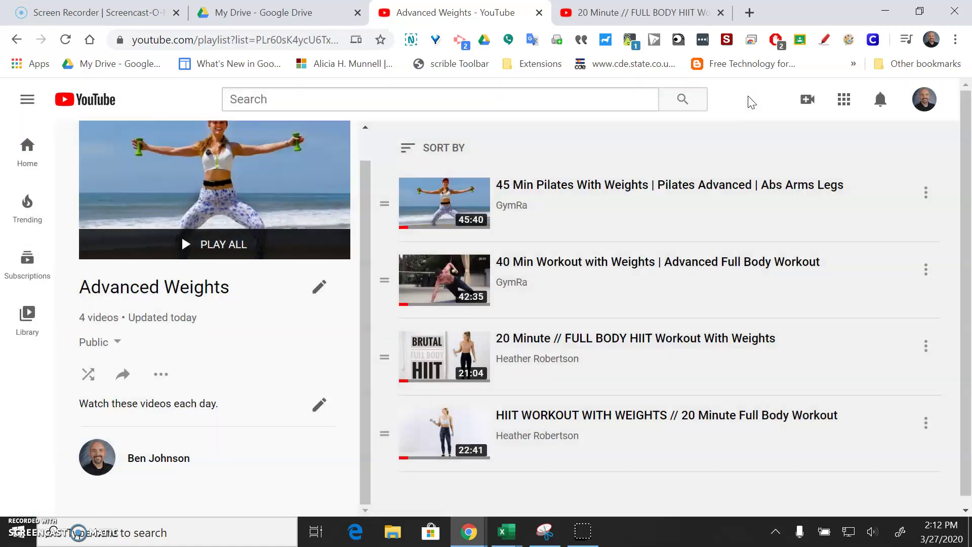
Open the signed-in account's own YouTube channel and display its created playlists.
{"action": "left_click", "coordinate": [929, 117]}
{"action": "left_click", "coordinate": [778, 180]}
{"action": "left_click", "coordinate": [715, 166]}
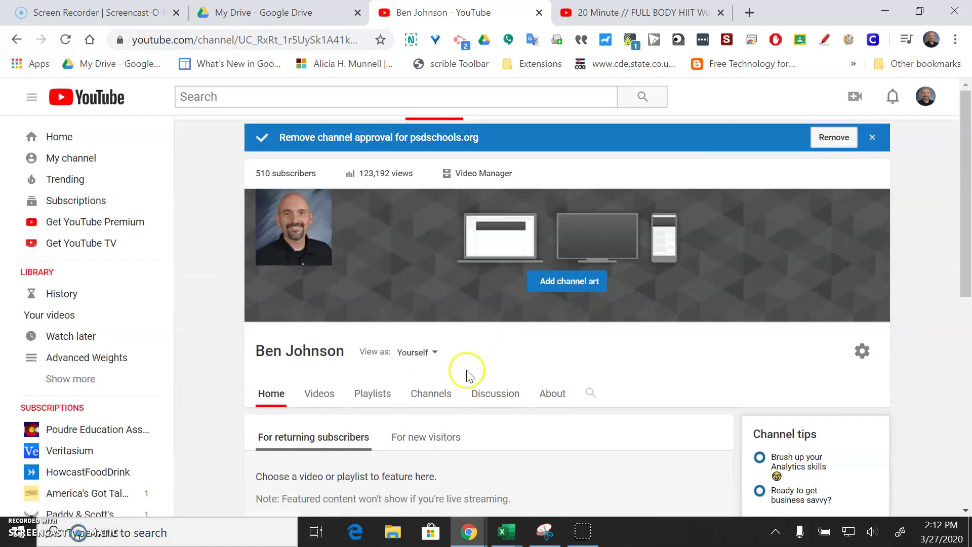
{"action": "left_click", "coordinate": [381, 398]}
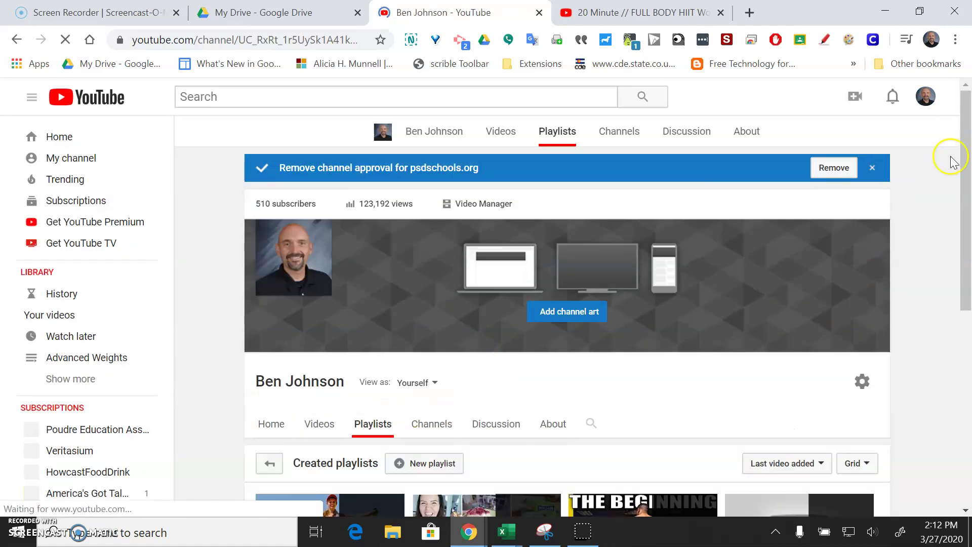
{"action": "left_click_drag", "start_coordinate": [964, 134], "coordinate": [964, 205]}
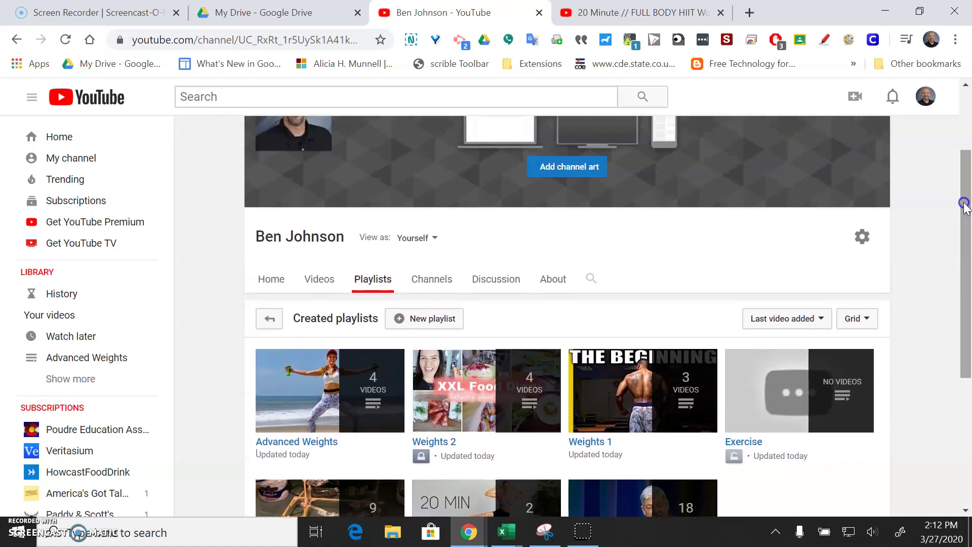
{"action": "left_click", "coordinate": [34, 99]}
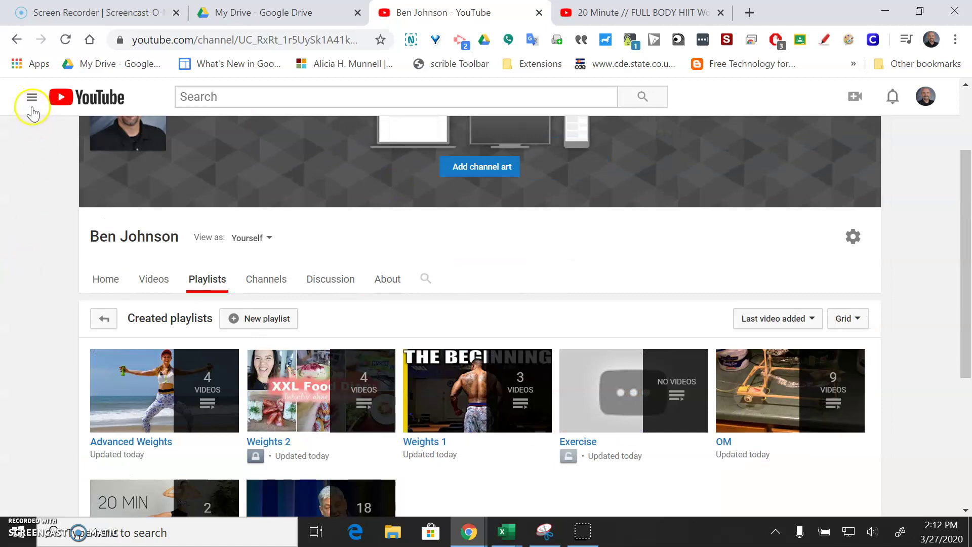
{"action": "left_click", "coordinate": [32, 107]}
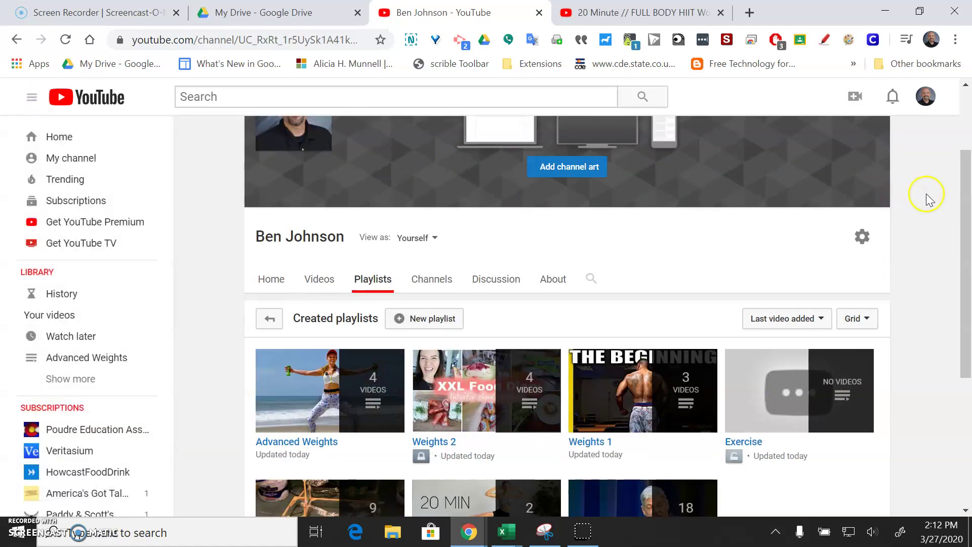
{"action": "left_click_drag", "start_coordinate": [967, 195], "coordinate": [967, 135]}
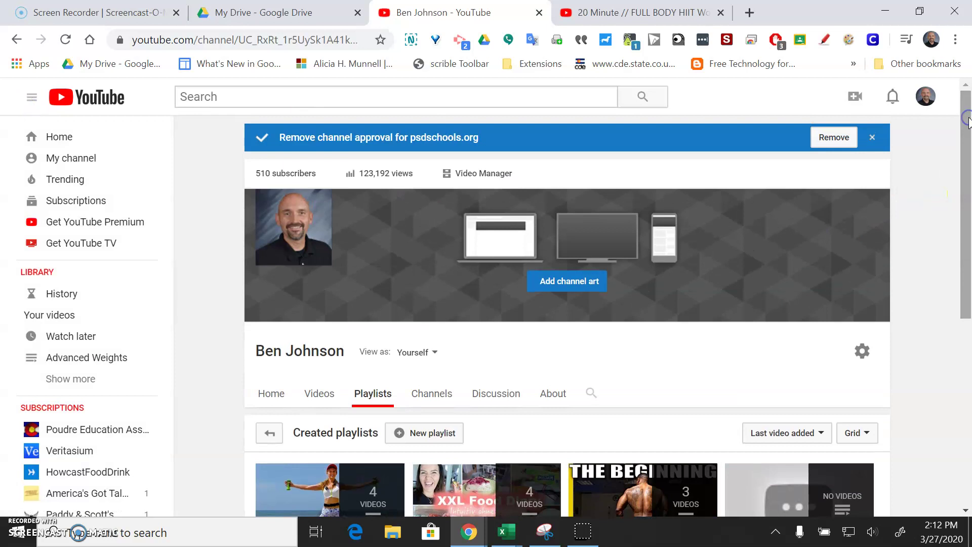